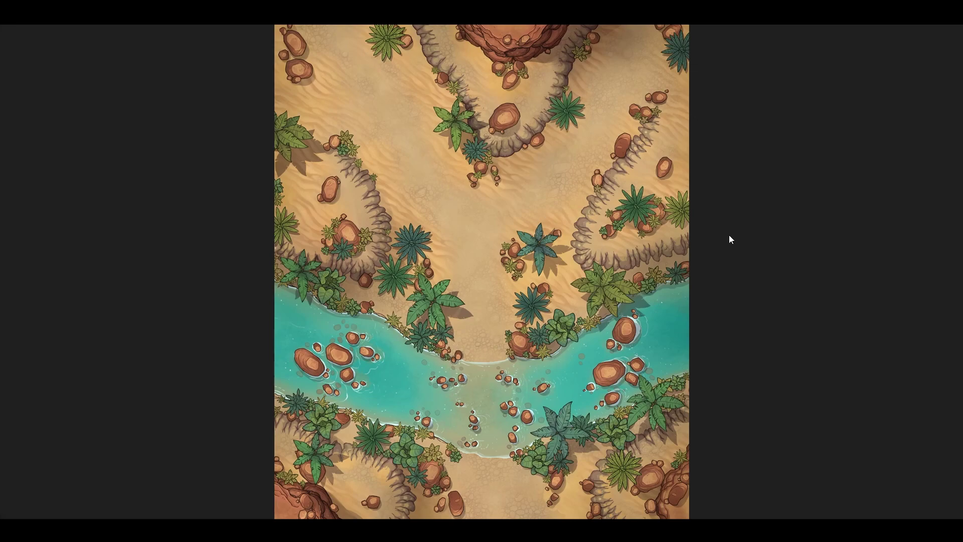
Page through the finished battle maps to compare the biome variants of the river crossing and the coastal fortress
key(Right)
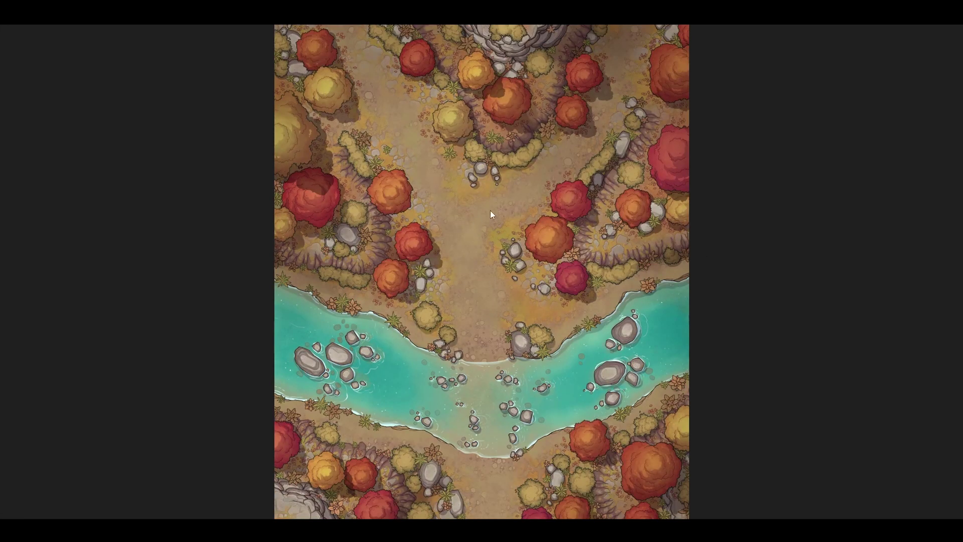
key(Right)
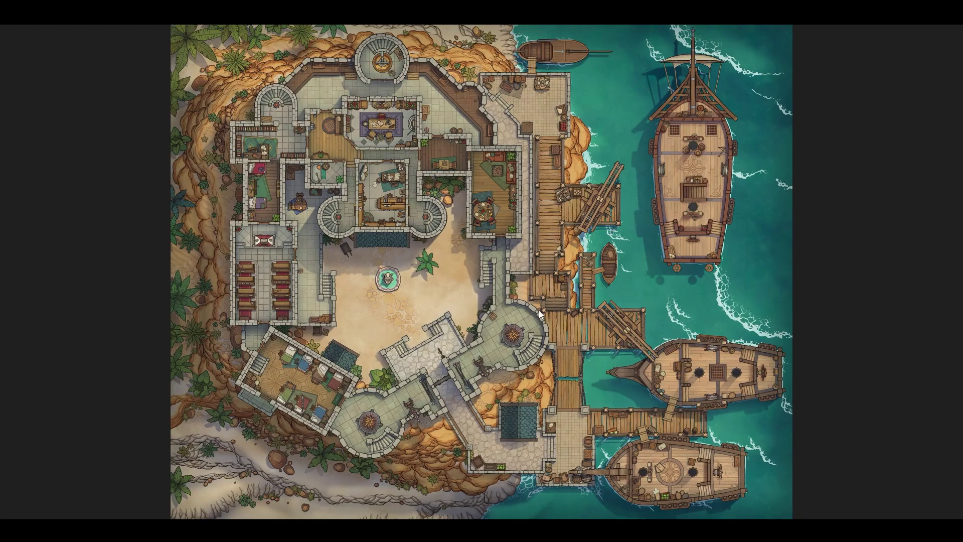
key(Right)
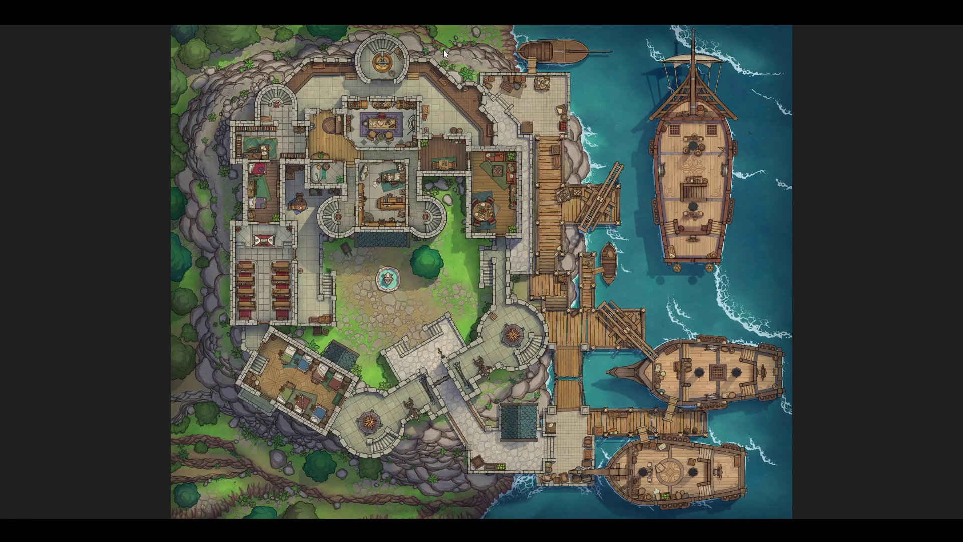
key(Right)
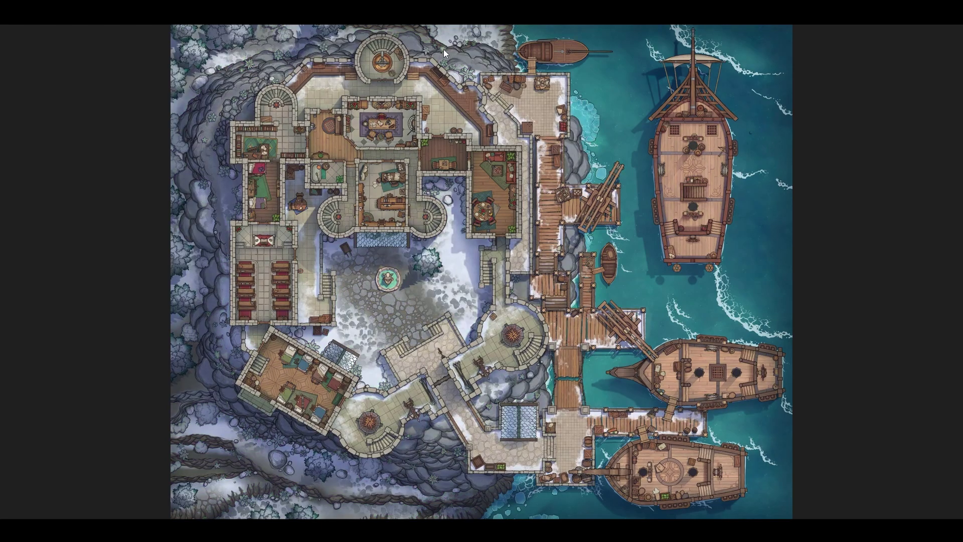
key(Right)
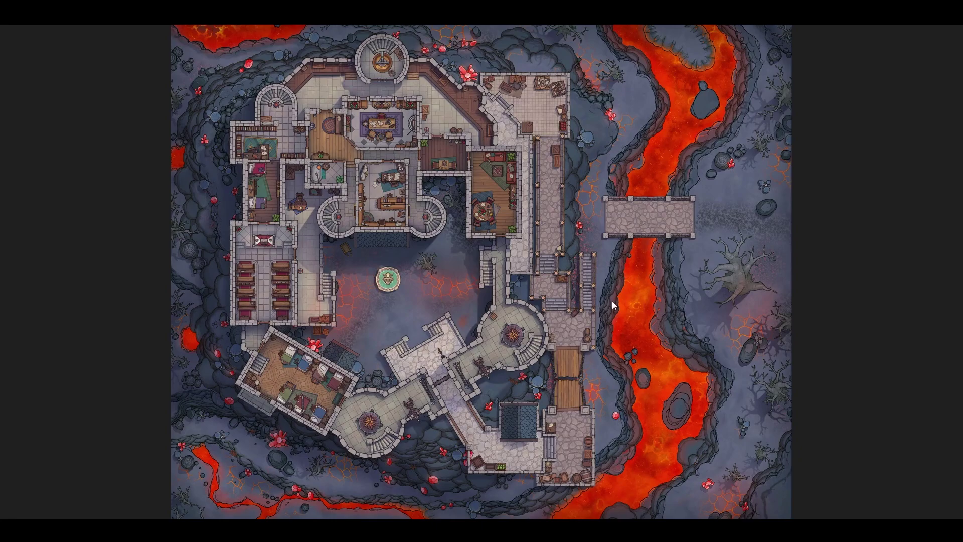
key(Right)
key(Right)
key(Right)
key(Right)
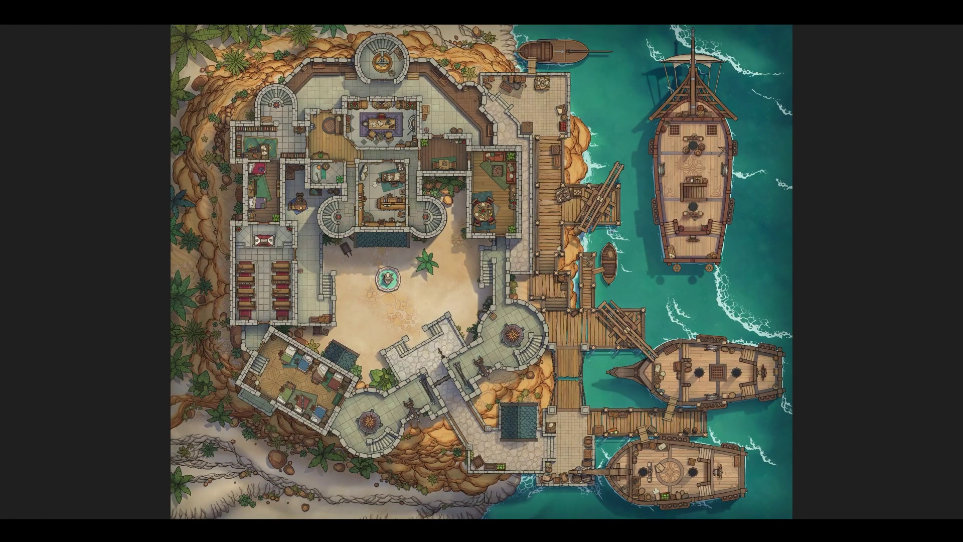
key(Right)
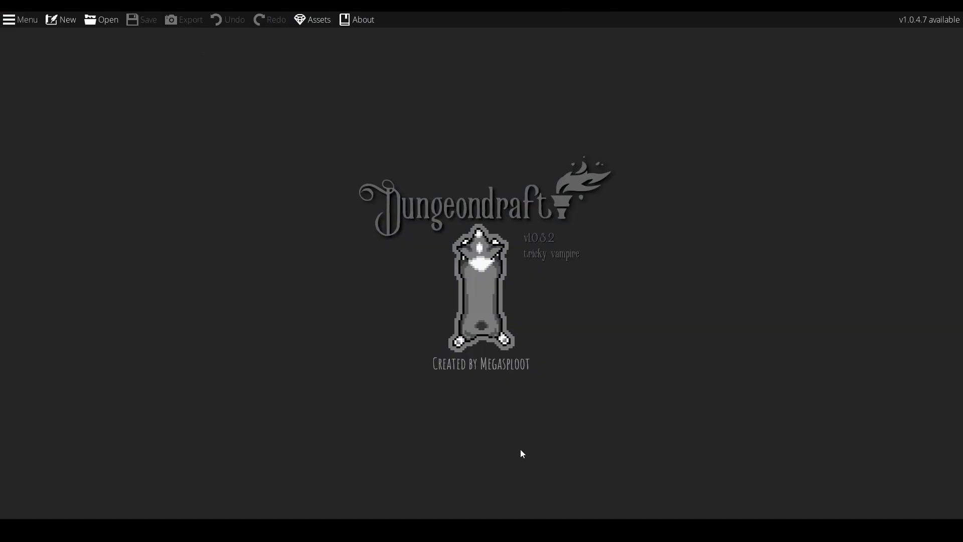
Close the custom assets list and copy the CH - BIOMES Desert v1,0 pack into the custom assets folder in File Explorer
click(310, 19)
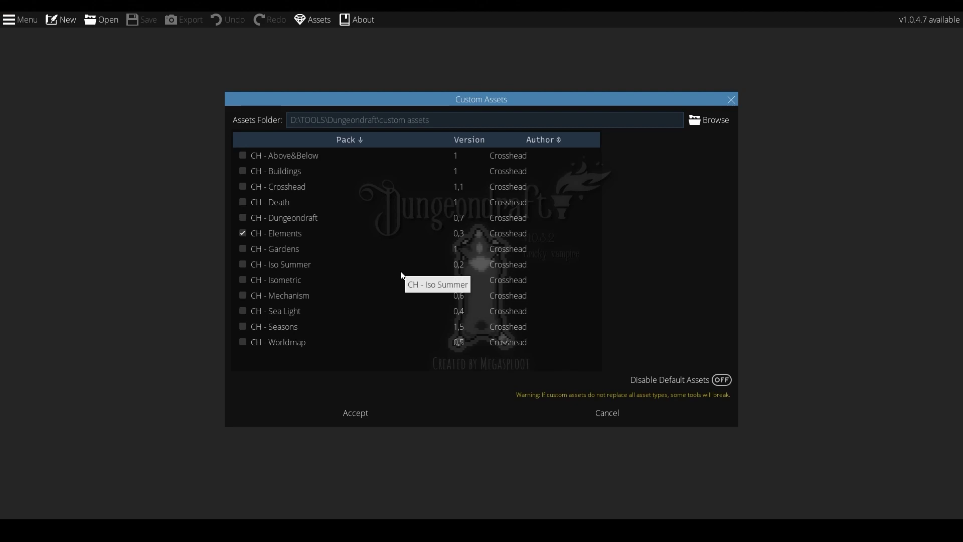
click(608, 413)
click(109, 526)
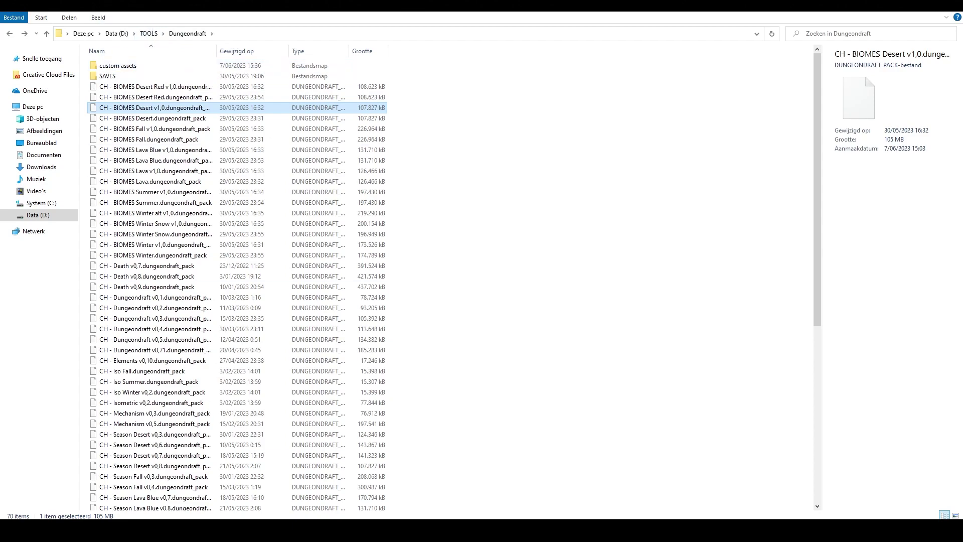
key(alt+Tab)
key(alt+Tab)
click(68, 518)
click(83, 492)
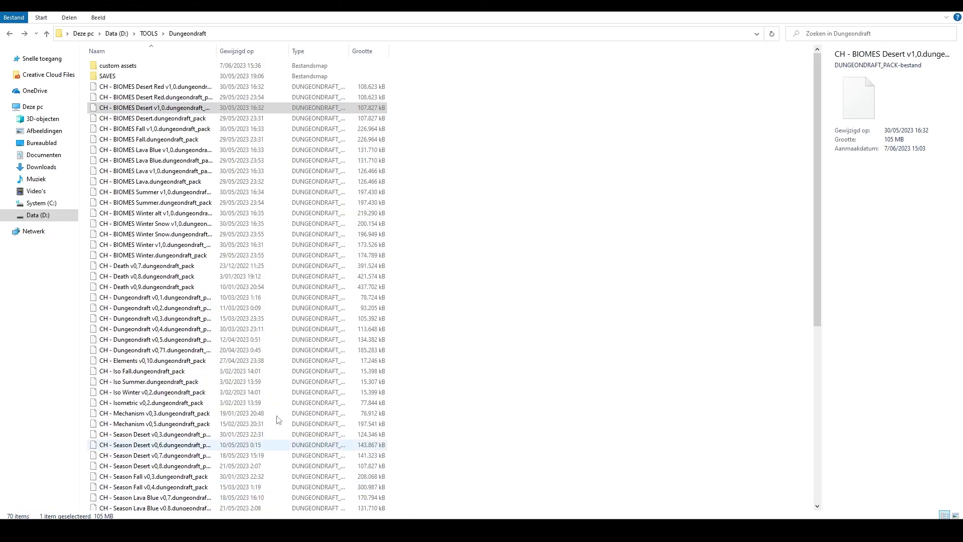
key(alt+Tab)
Enable the CH - BIOMES Desert pack in the custom assets and accept the selection
click(316, 22)
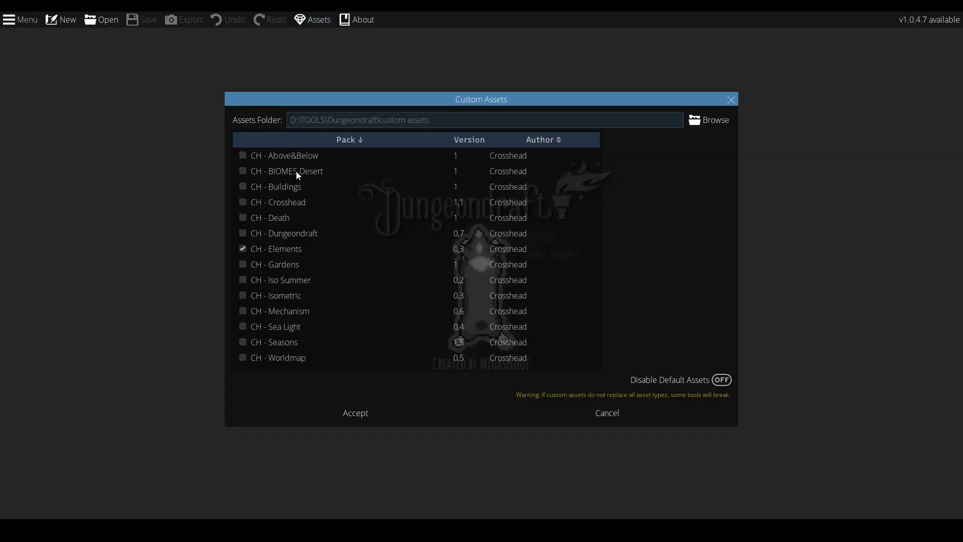
click(253, 172)
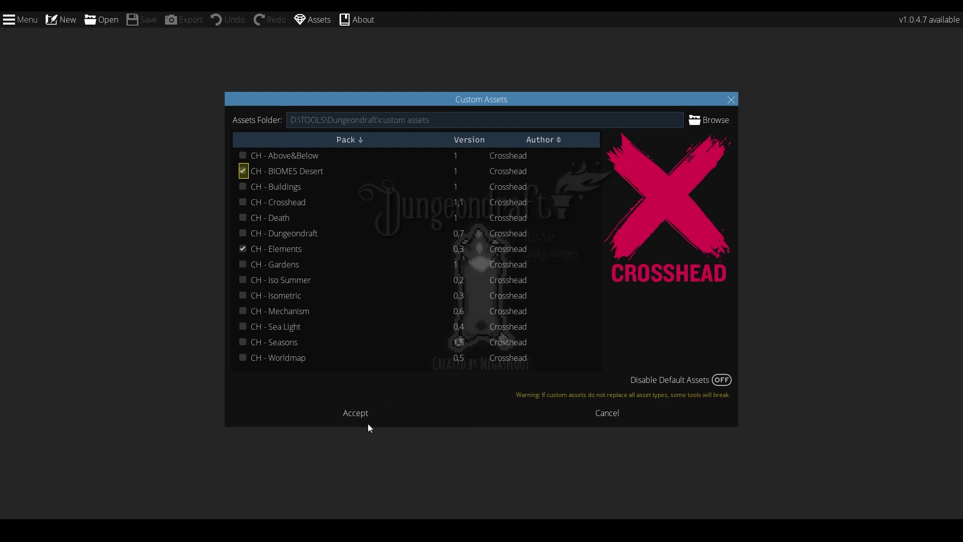
click(368, 423)
Open the Season Cycles map from the SAVES folder and hide the grid
click(100, 20)
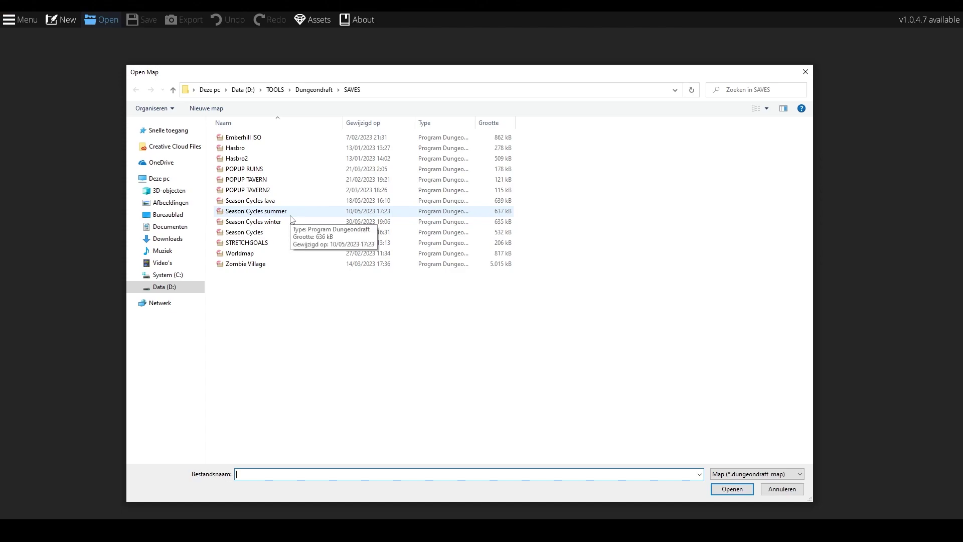
click(271, 233)
double_click(270, 234)
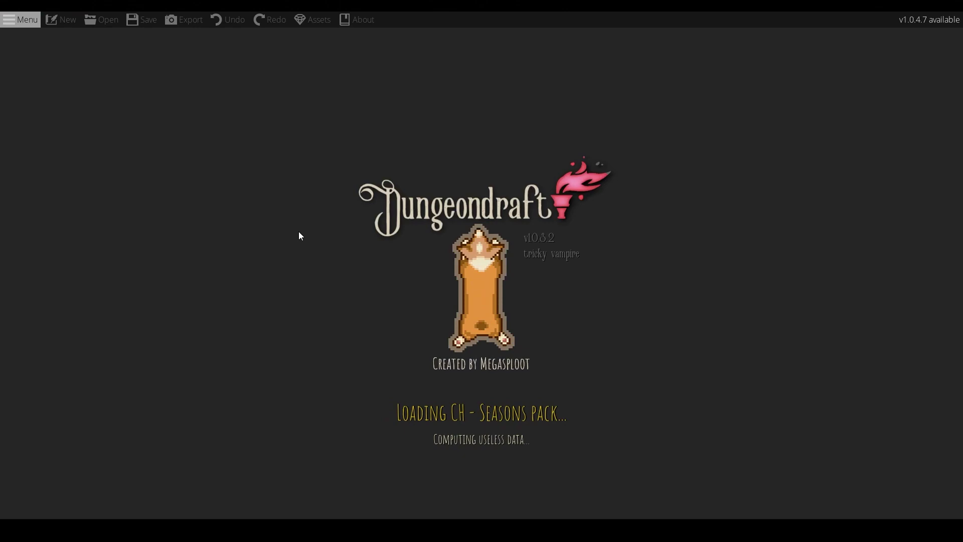
click(321, 497)
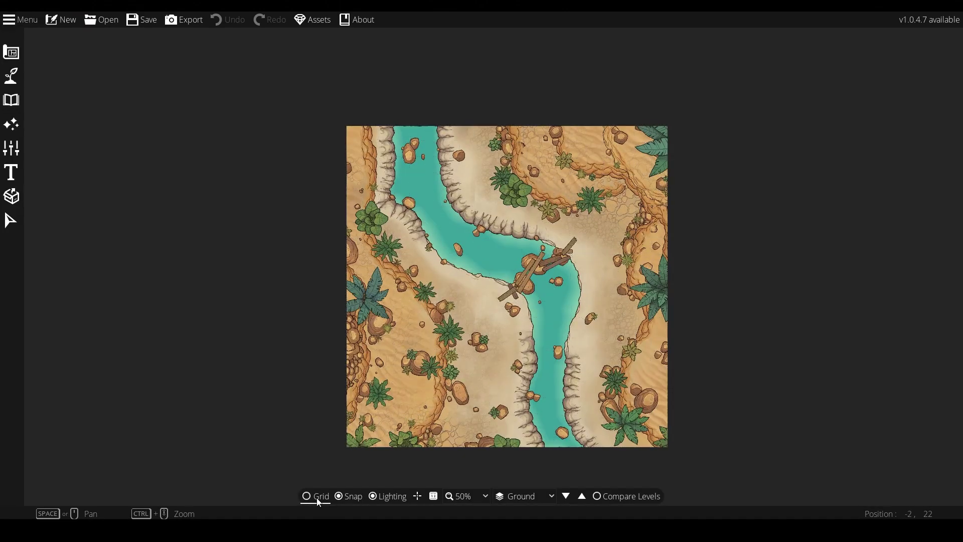
Activate the Select tool and inspect the river and wooden crossing of the desert map up close
click(10, 220)
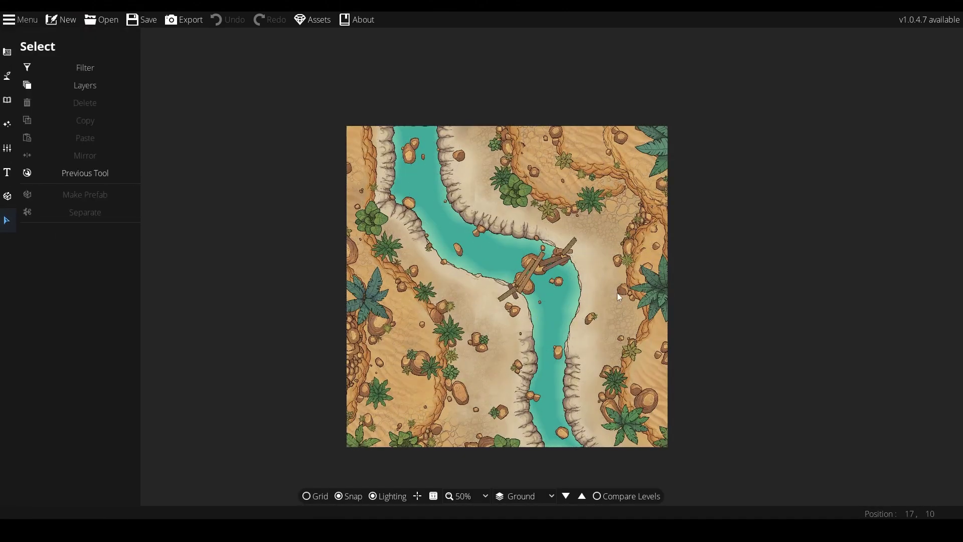
scroll(529, 323, up, 3)
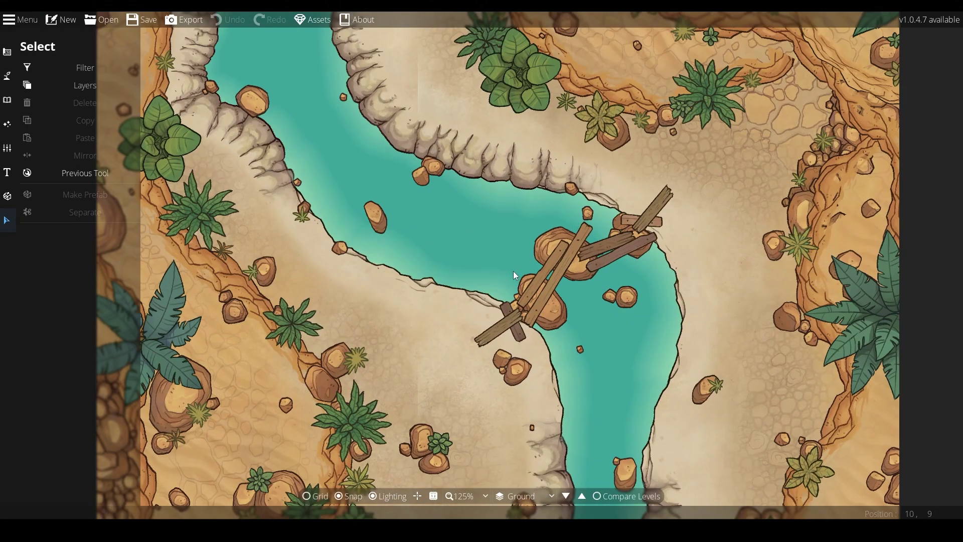
scroll(516, 231, down, 2)
drag(516, 231, 509, 273)
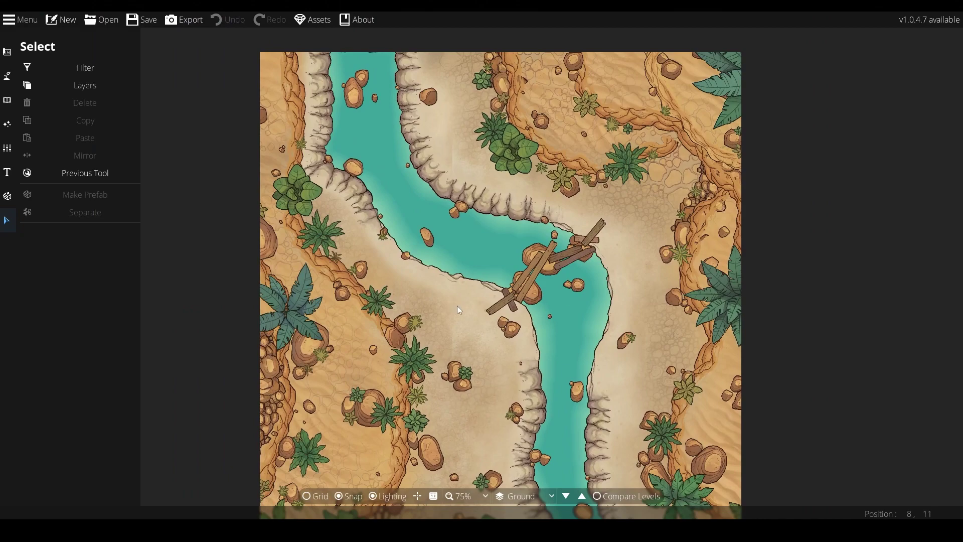
Turn on point editing in the Path Tool with snapping off and inspect the points along the riverbank path
click(8, 77)
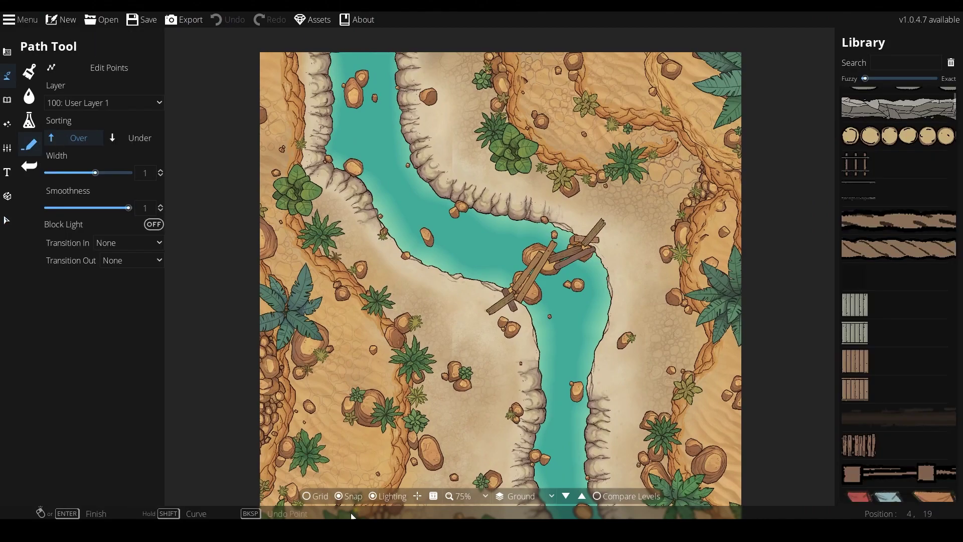
click(109, 68)
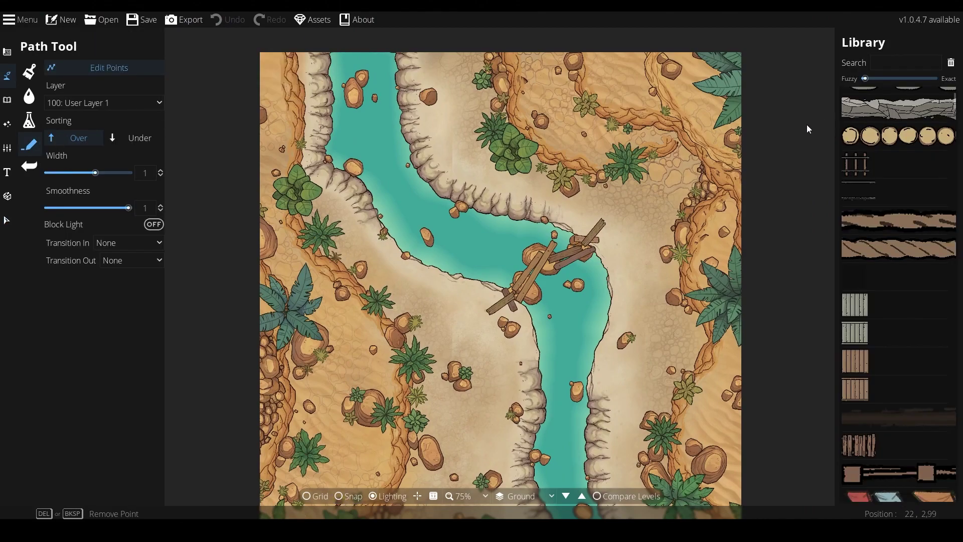
key(Escape)
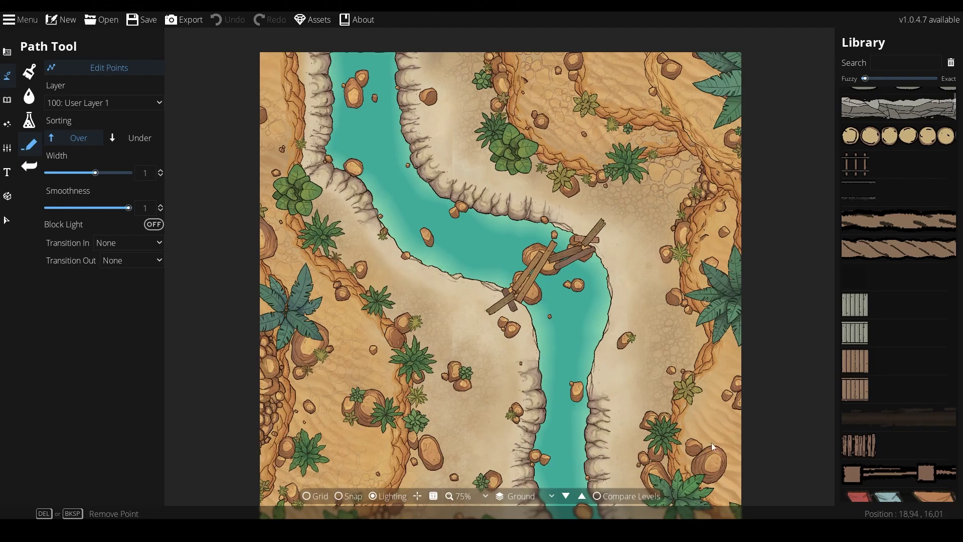
drag(535, 262, 530, 165)
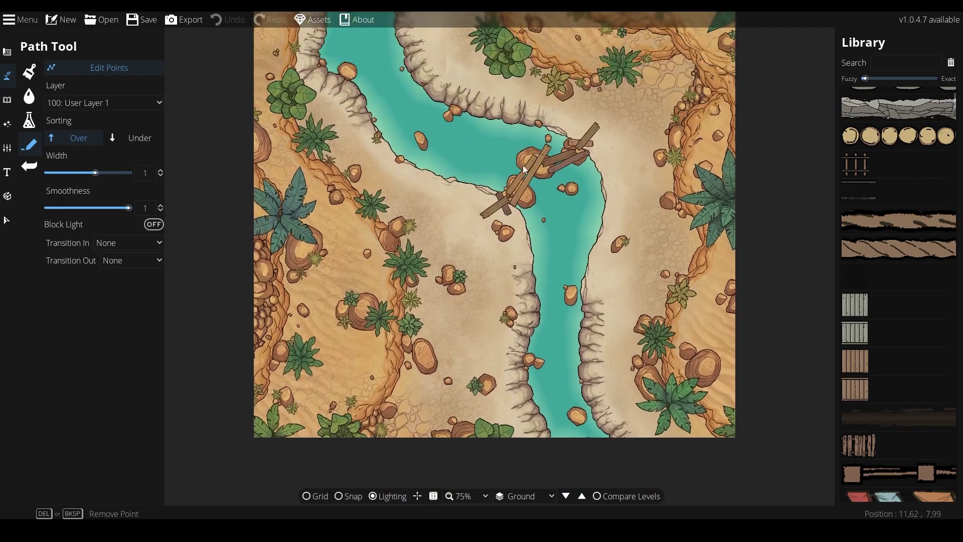
drag(415, 41, 357, 169)
scroll(357, 169, down, 2)
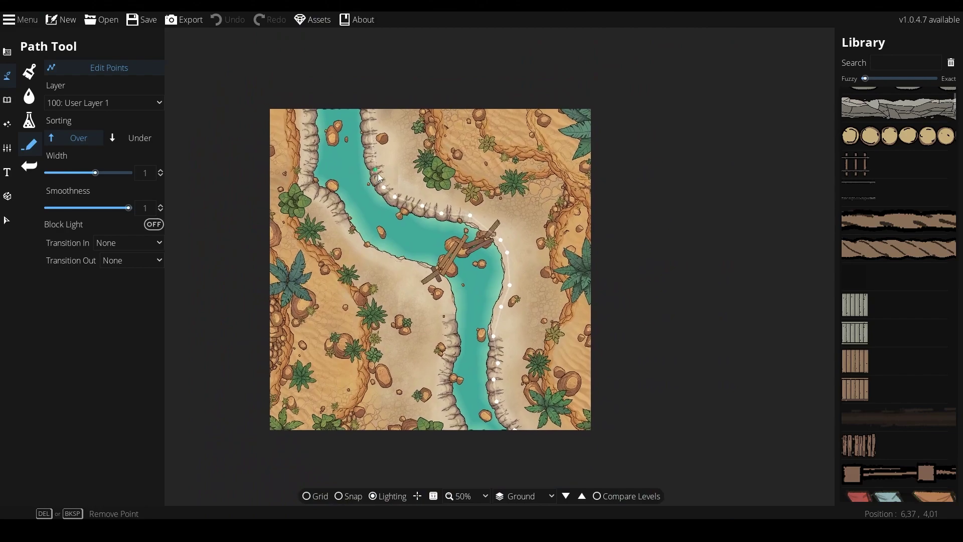
Switch to the Object Tool and filter its library by the .BIOMES tag
click(24, 102)
click(29, 71)
click(7, 99)
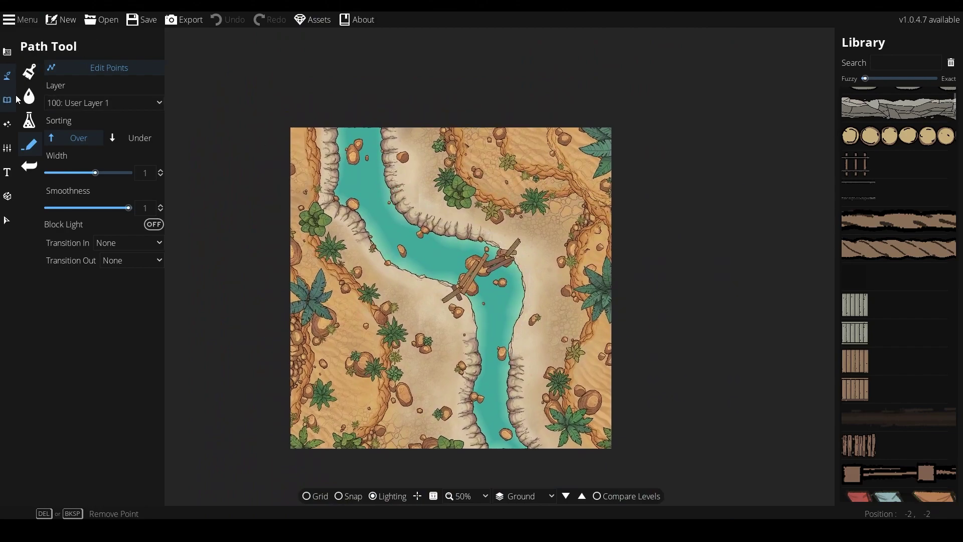
click(29, 71)
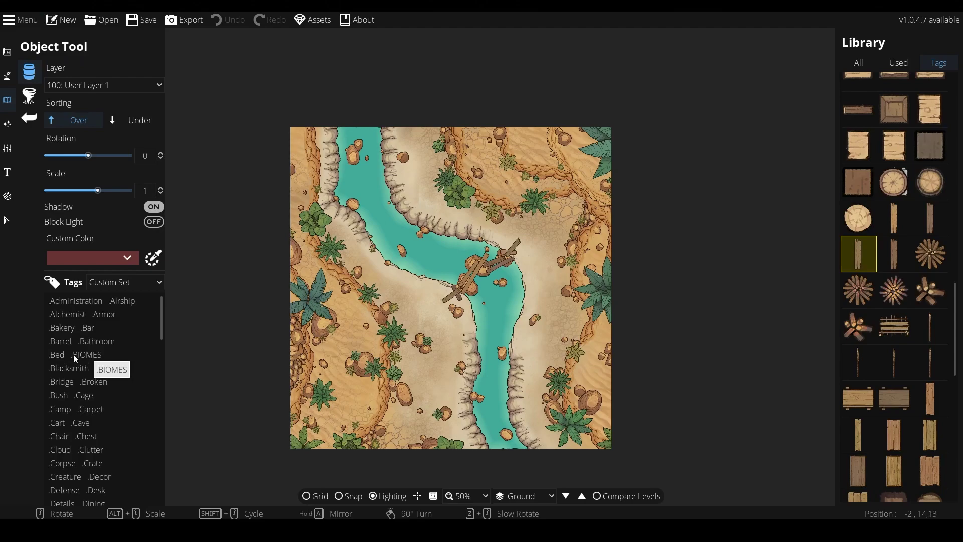
click(98, 357)
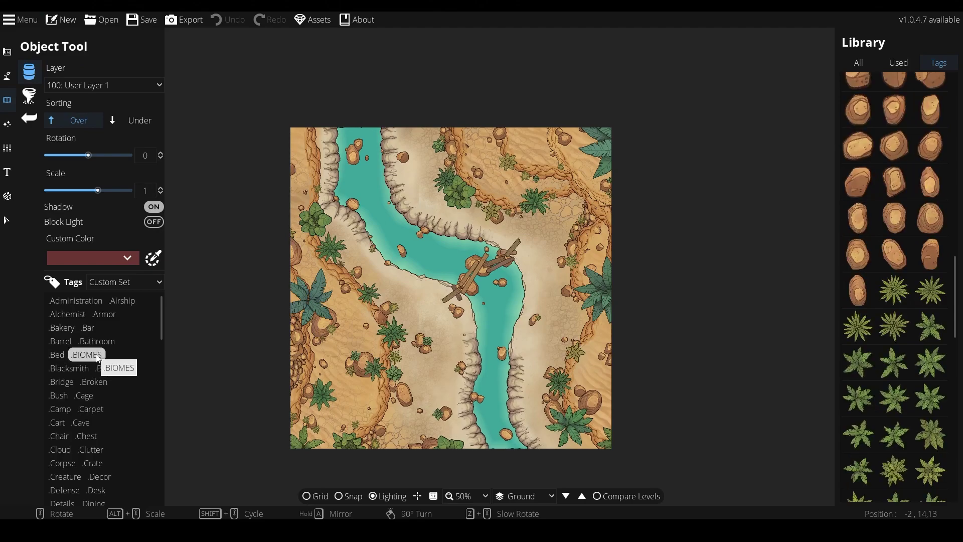
Browse the desert plants and rocks in the filtered object library and examine the matching objects on the map
mouse_move(873, 413)
scroll(916, 419, down, 5)
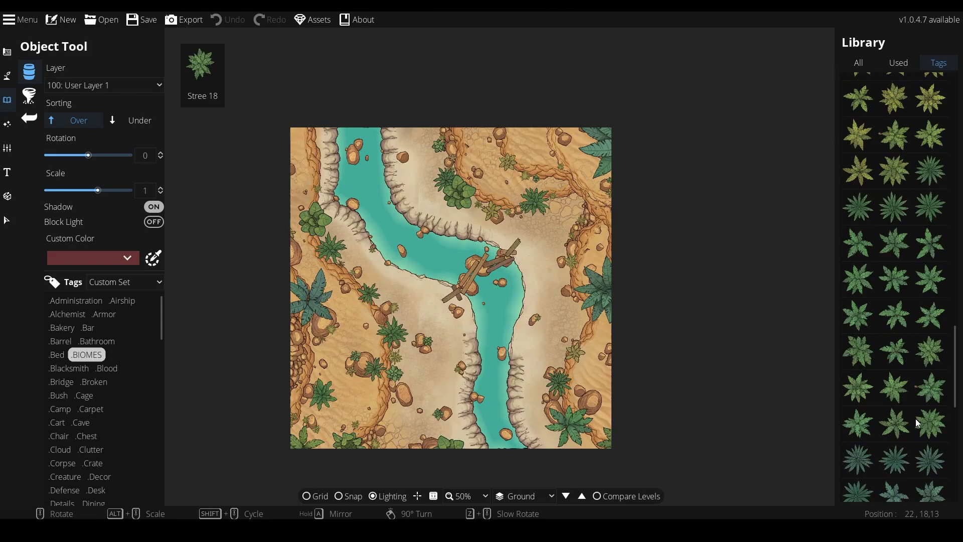
mouse_move(917, 417)
scroll(905, 339, up, 10)
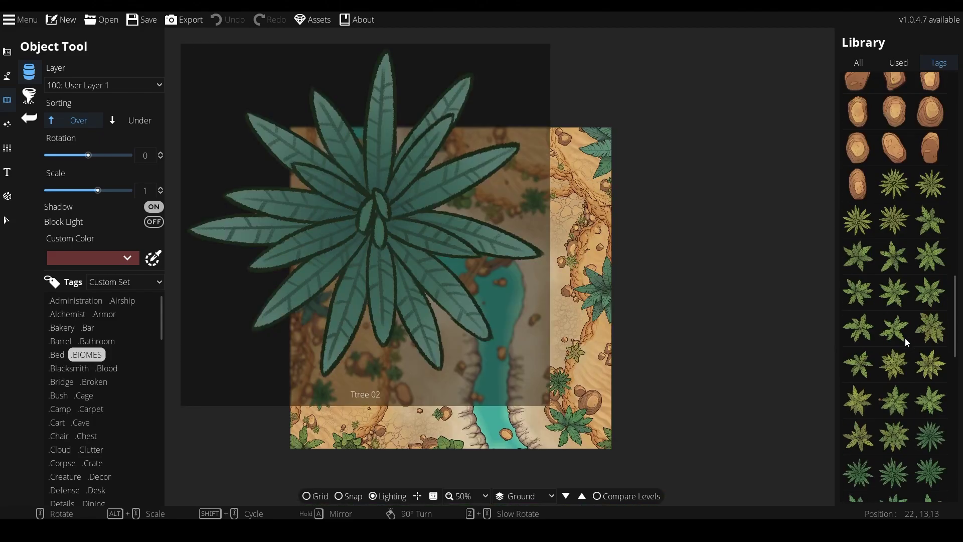
scroll(882, 200, up, 5)
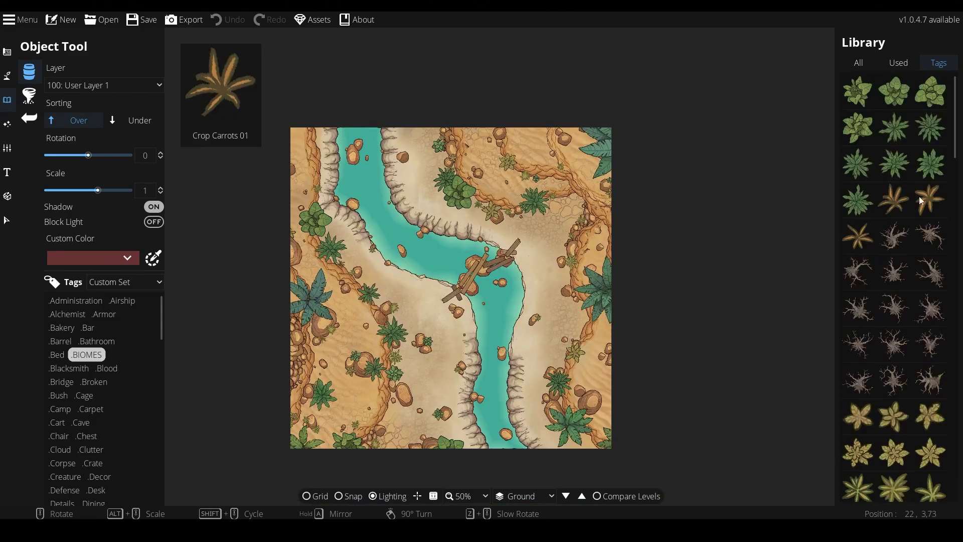
scroll(499, 226, up, 2)
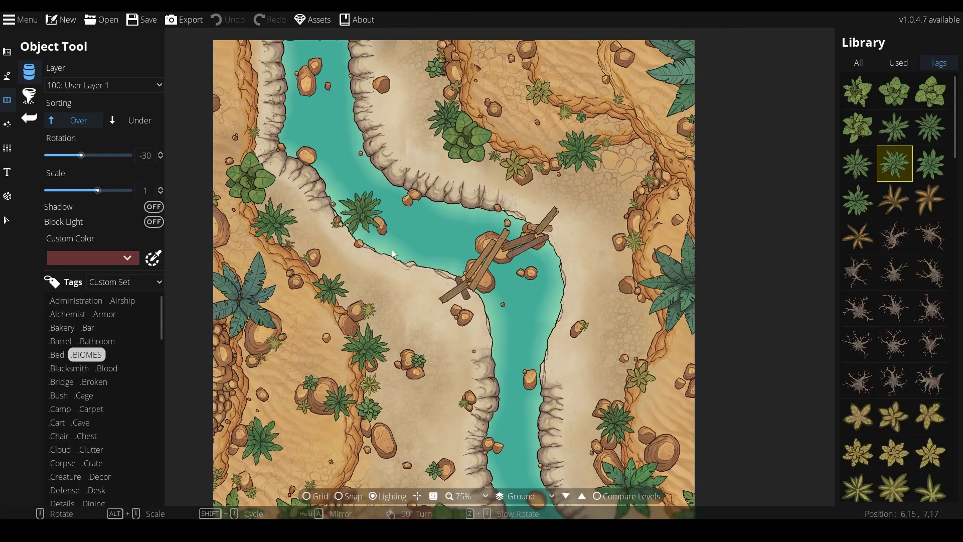
drag(396, 209, 400, 260)
scroll(365, 140, down, 1)
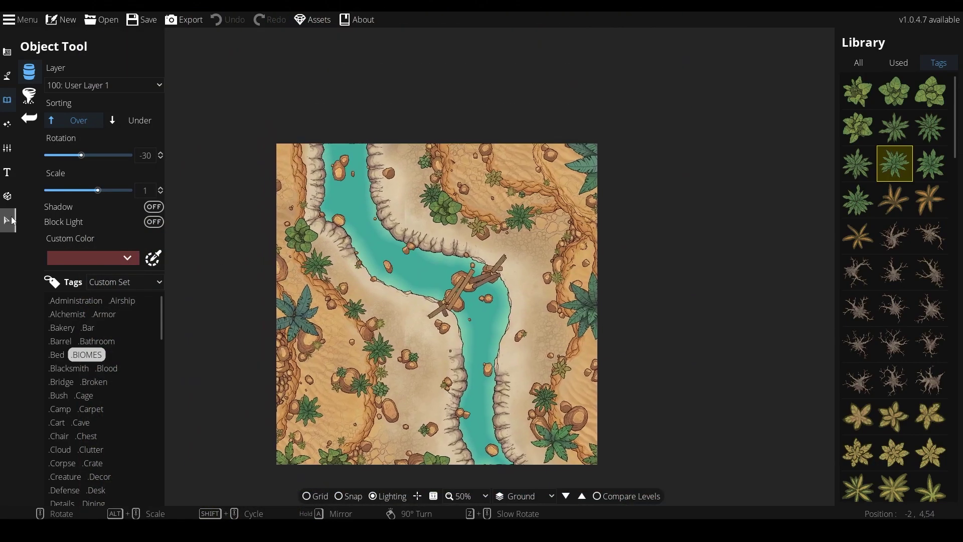
Switch to the Path Tool and browse the path library for the desert rock and riverbank paths
click(7, 75)
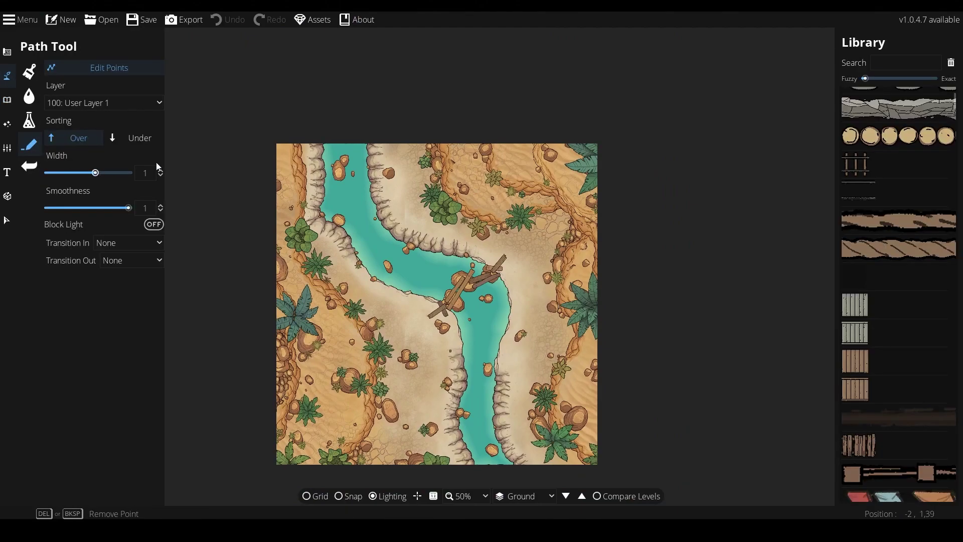
scroll(895, 216, up, 5)
scroll(900, 201, down, 5)
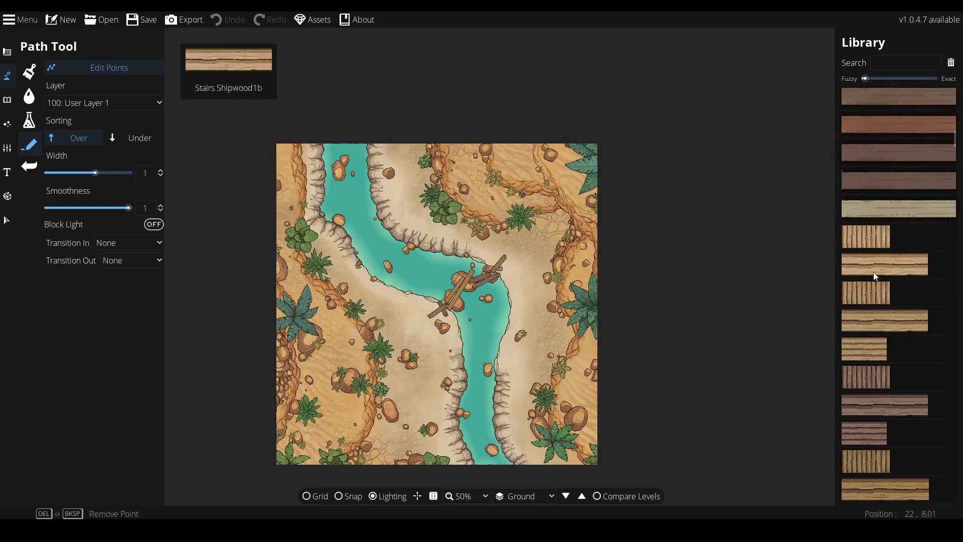
scroll(877, 417, down, 15)
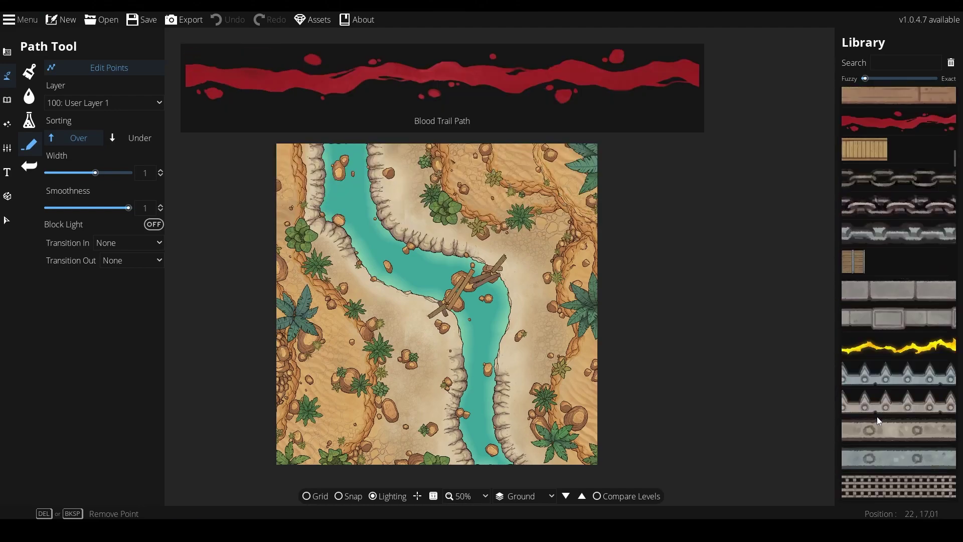
scroll(878, 418, down, 15)
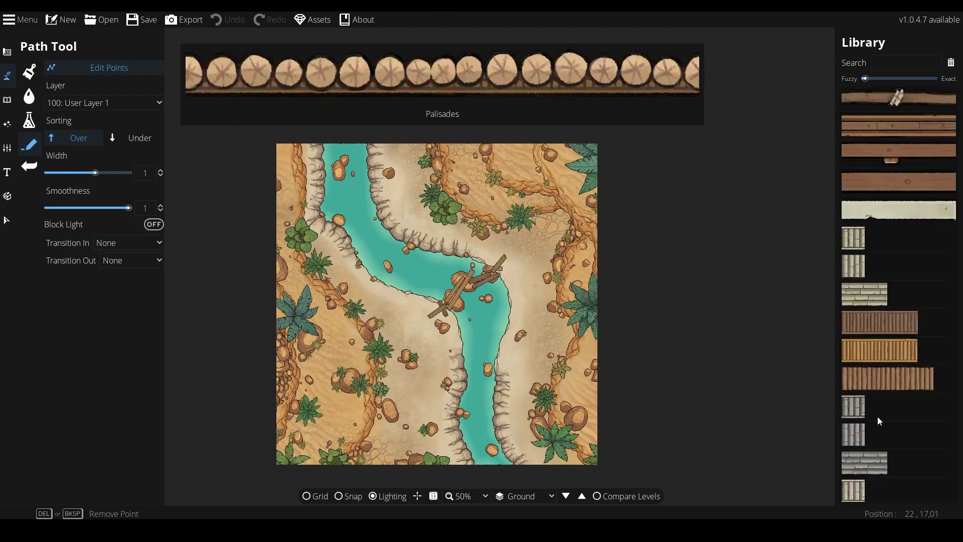
scroll(880, 421, down, 15)
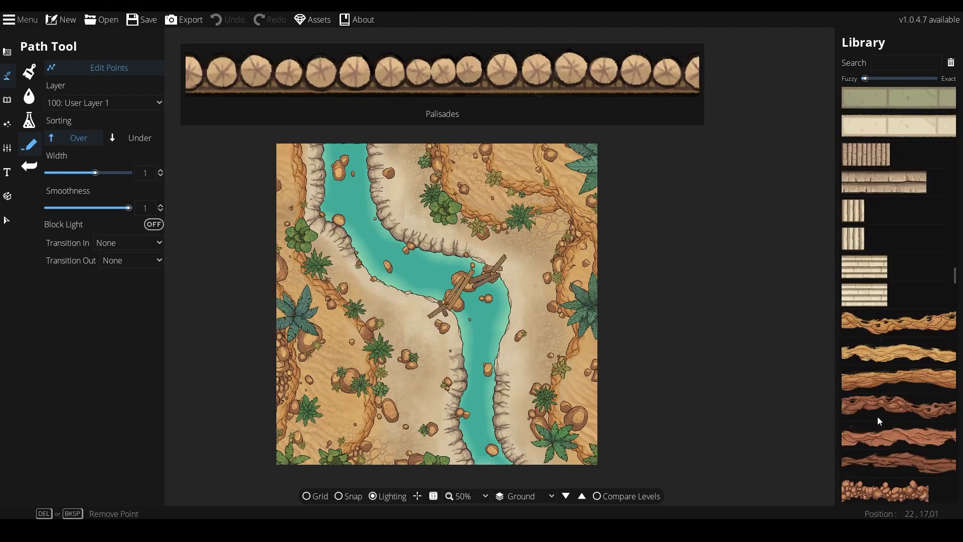
scroll(880, 421, down, 15)
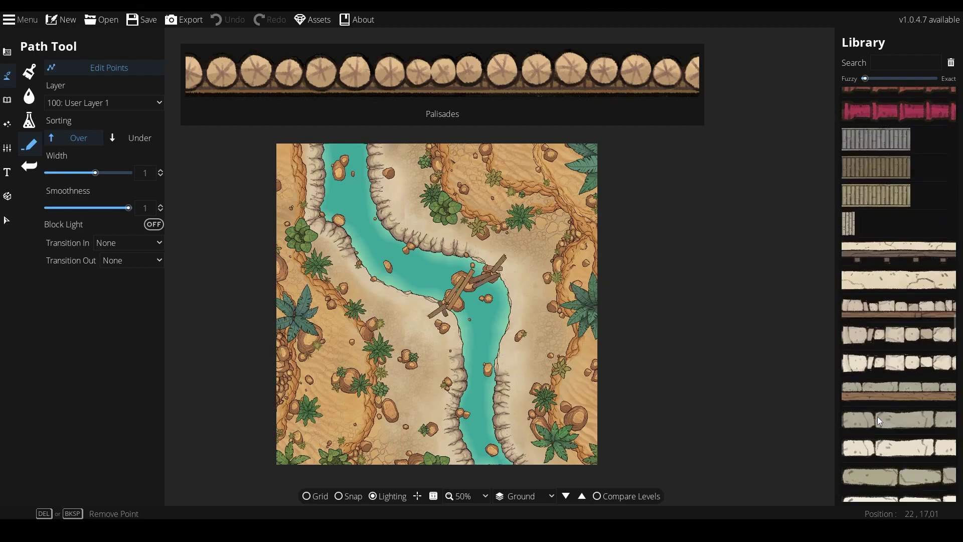
scroll(878, 417, down, 3)
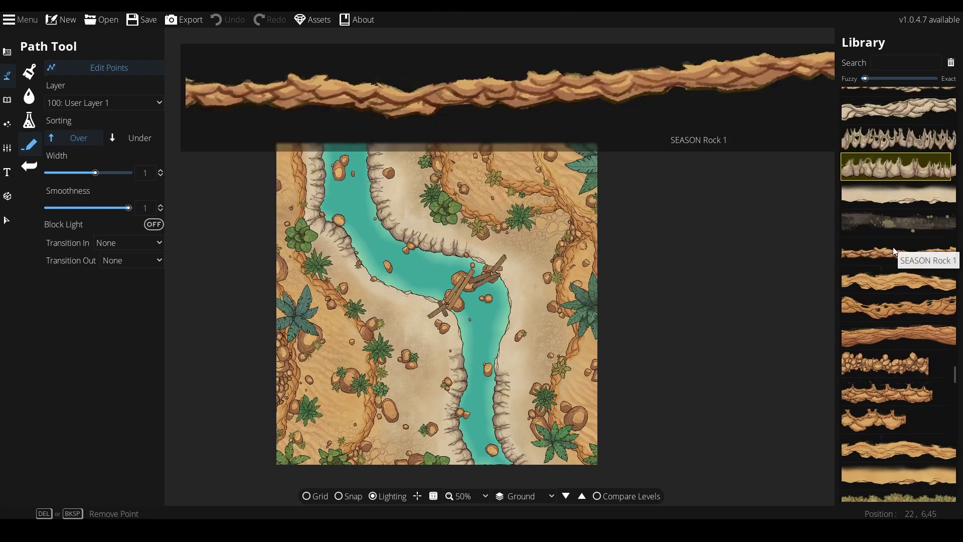
scroll(896, 256, up, 6)
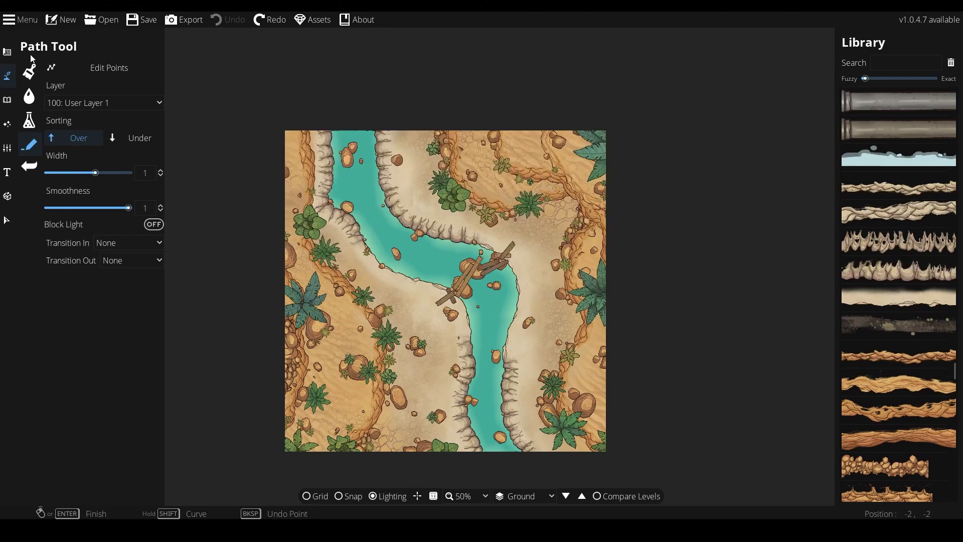
Examine the terrain textures of the CH - BIOMES Desert pack in the Terrain Brush's terrain selection
click(26, 72)
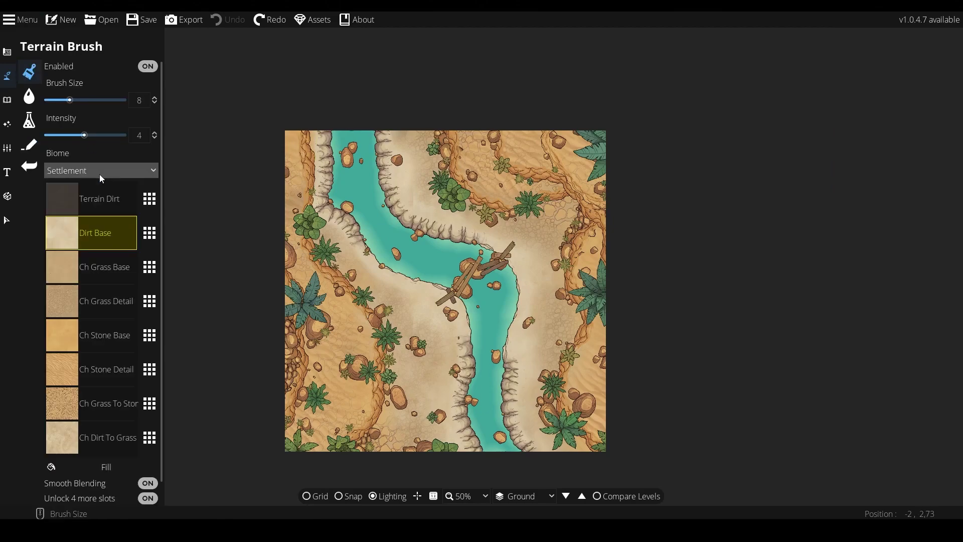
click(148, 270)
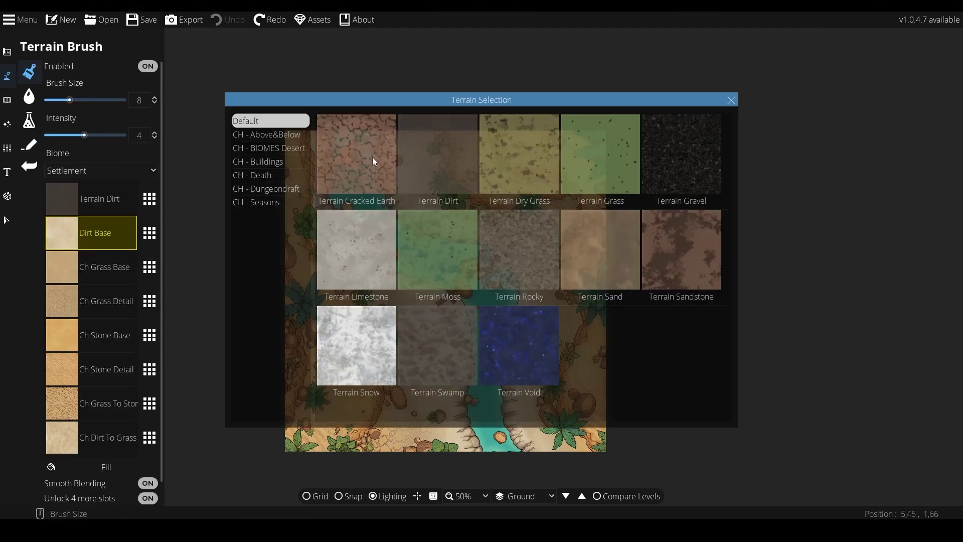
click(282, 148)
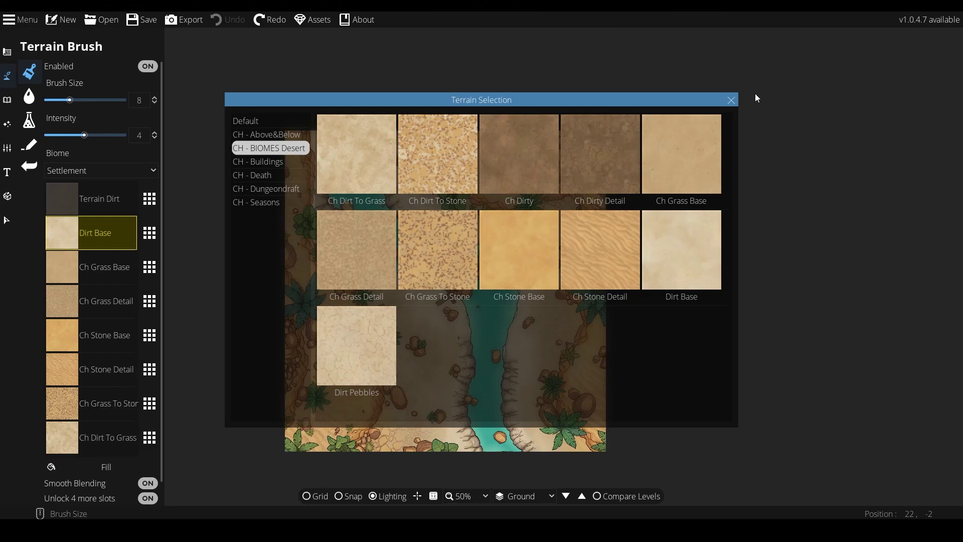
Switch to File Explorer and delete the CH - BIOMES Desert v1,0 pack from the custom assets folder
key(alt+Tab)
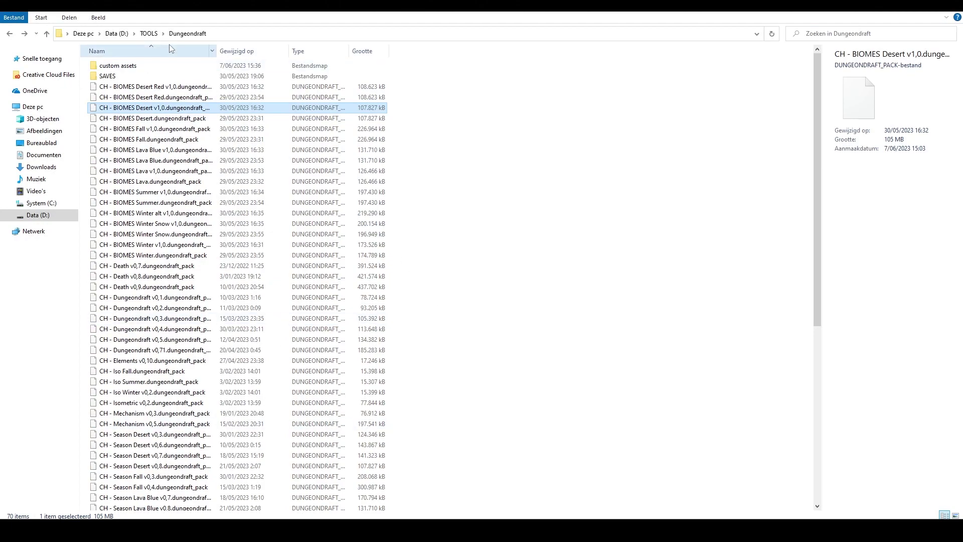
double_click(125, 67)
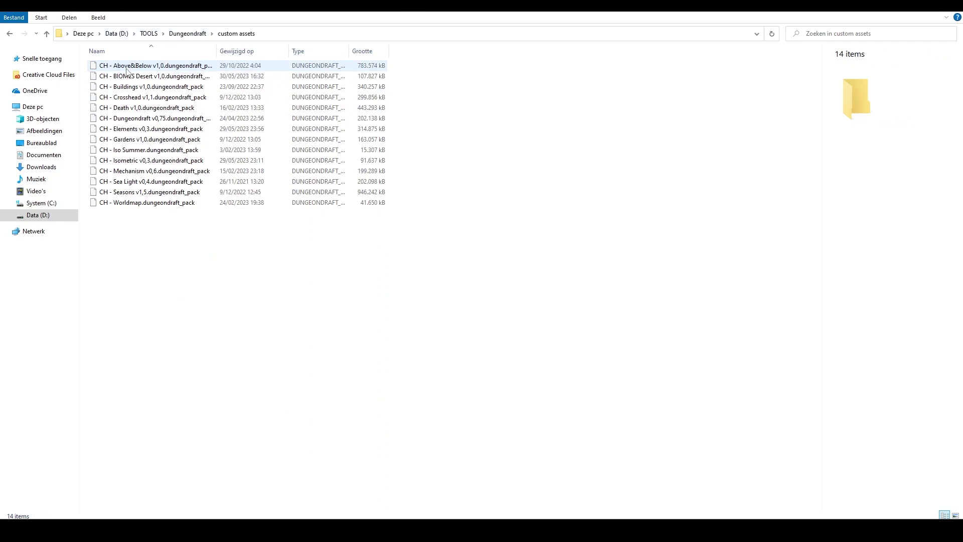
click(153, 78)
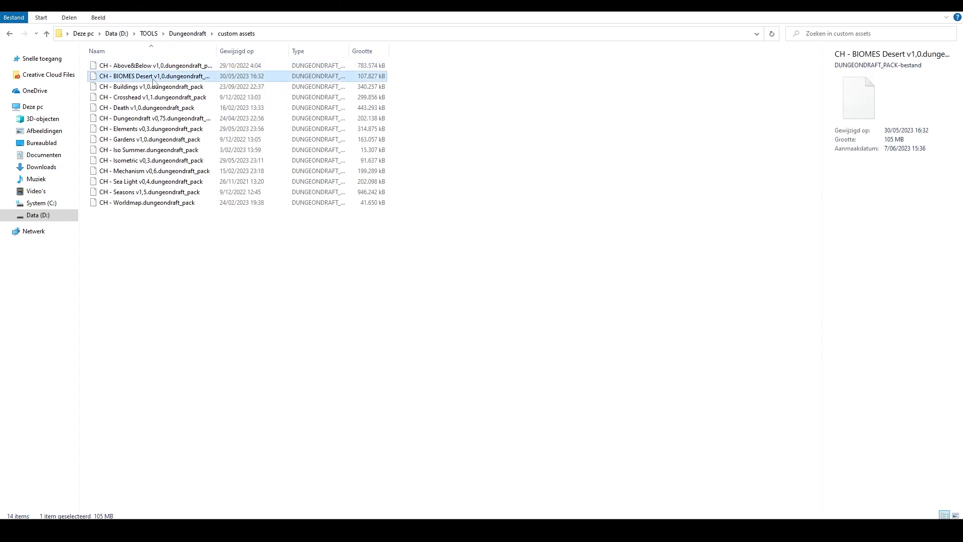
key(Delete)
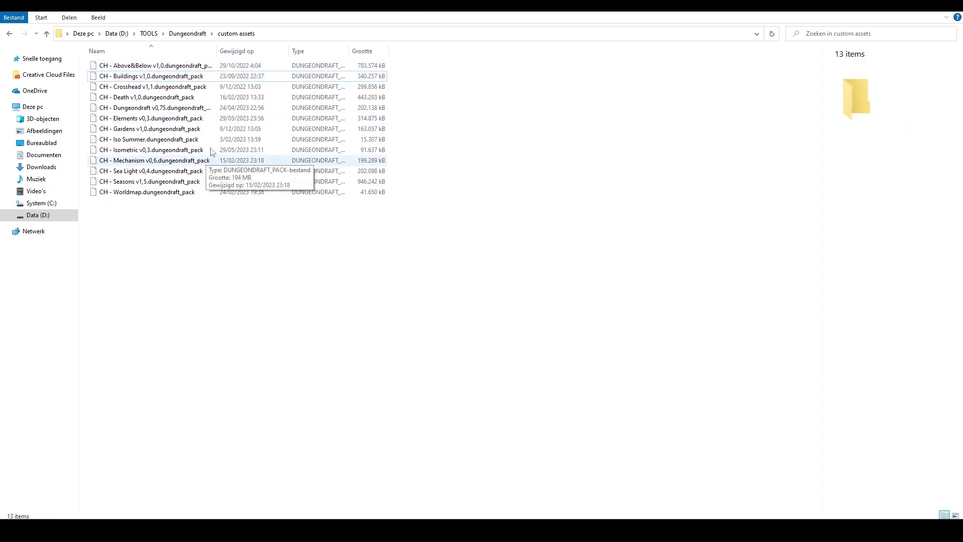
Put the CH - BIOMES Winter Snow v1,0 pack from the Dungeondraft folder into custom assets and open that folder
click(187, 33)
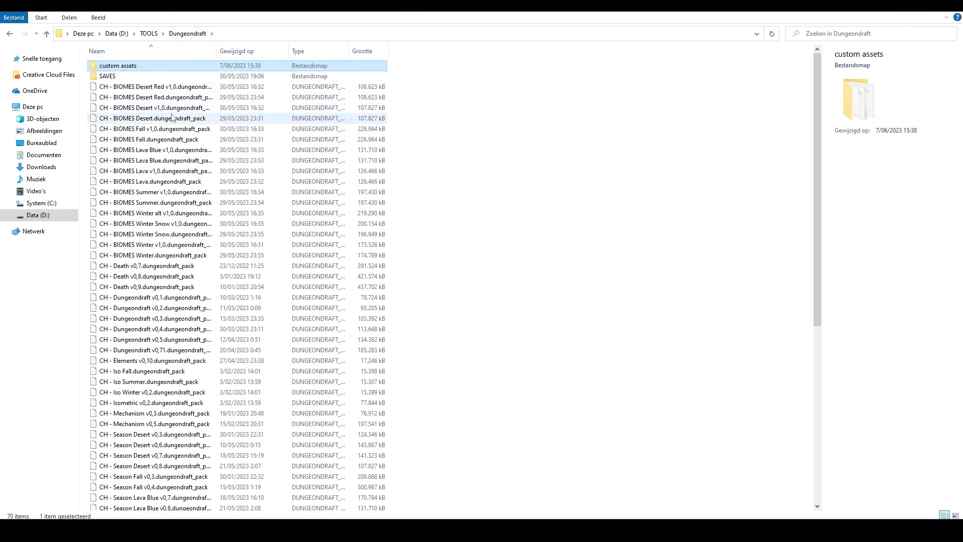
drag(185, 224, 132, 70)
double_click(132, 69)
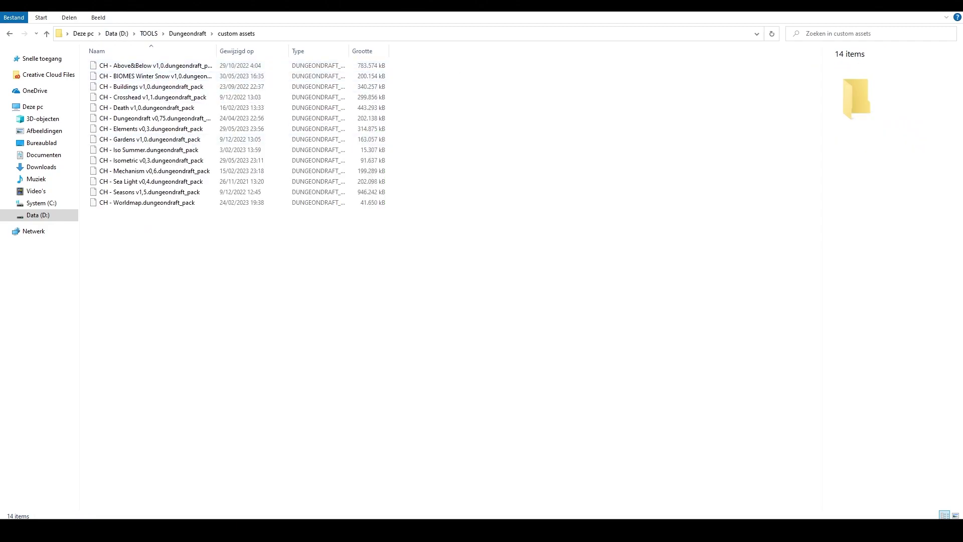
Launch Dungeondraft and reopen the recent map Season Cycles.dungeondraft_map
key(super)
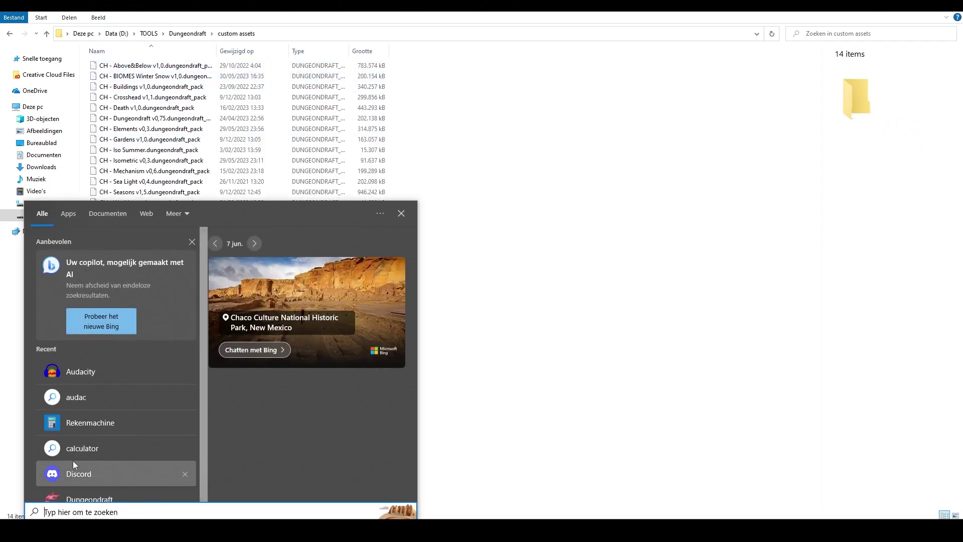
scroll(99, 445, down, 1)
click(96, 480)
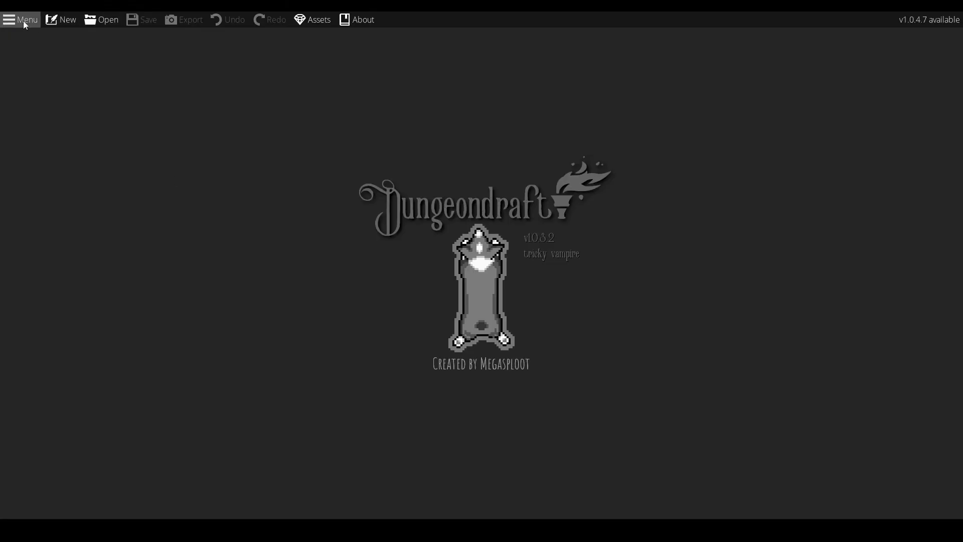
click(23, 20)
mouse_move(42, 38)
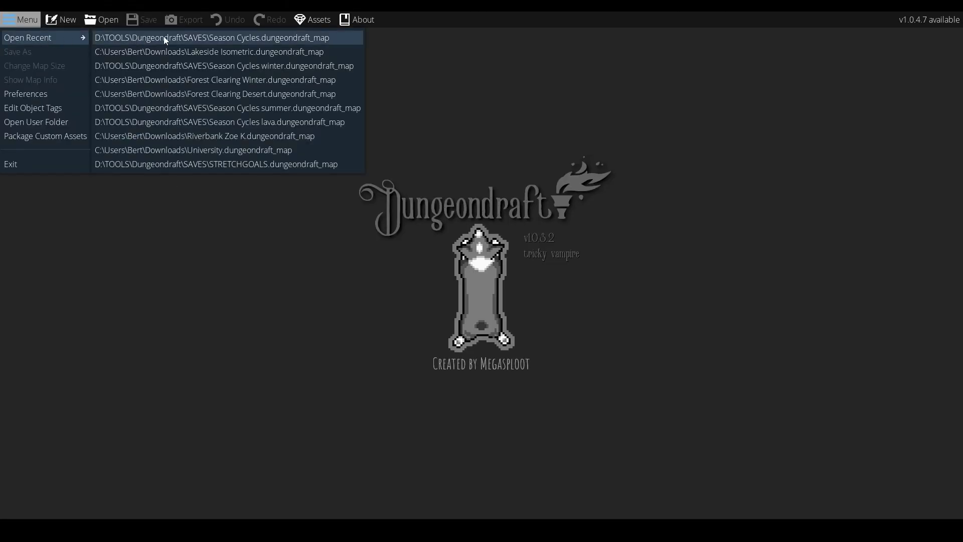
click(212, 38)
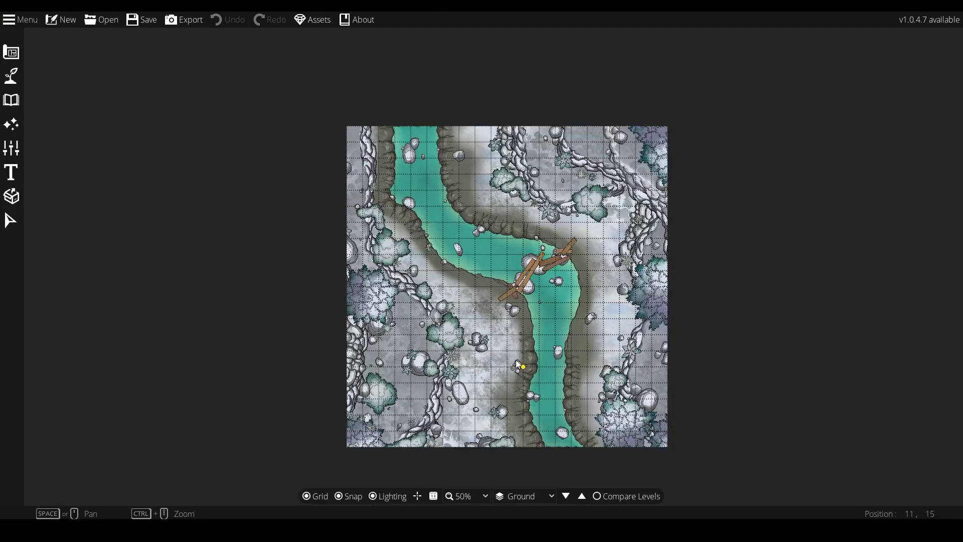
Activate the Select tool and hide the grid on the winter map
click(17, 223)
click(310, 497)
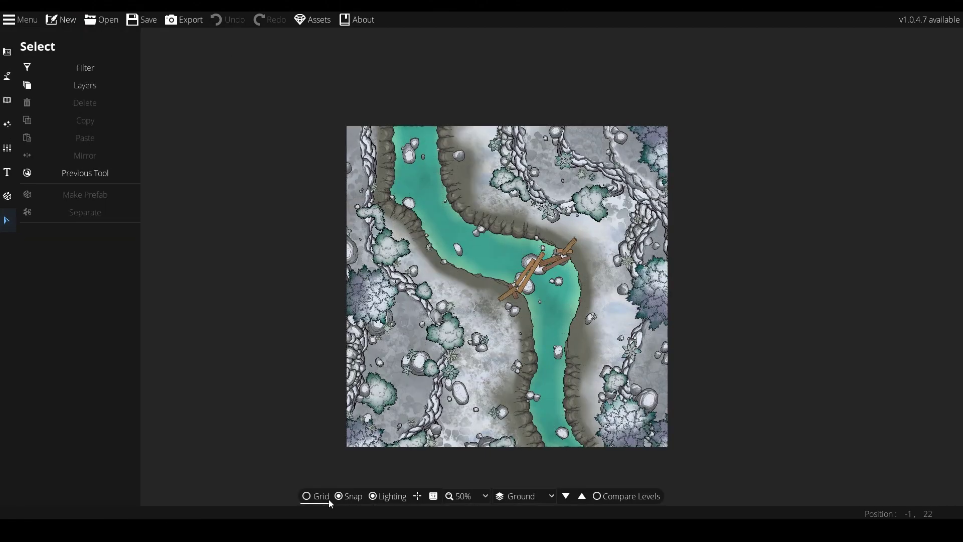
scroll(534, 258, up, 1)
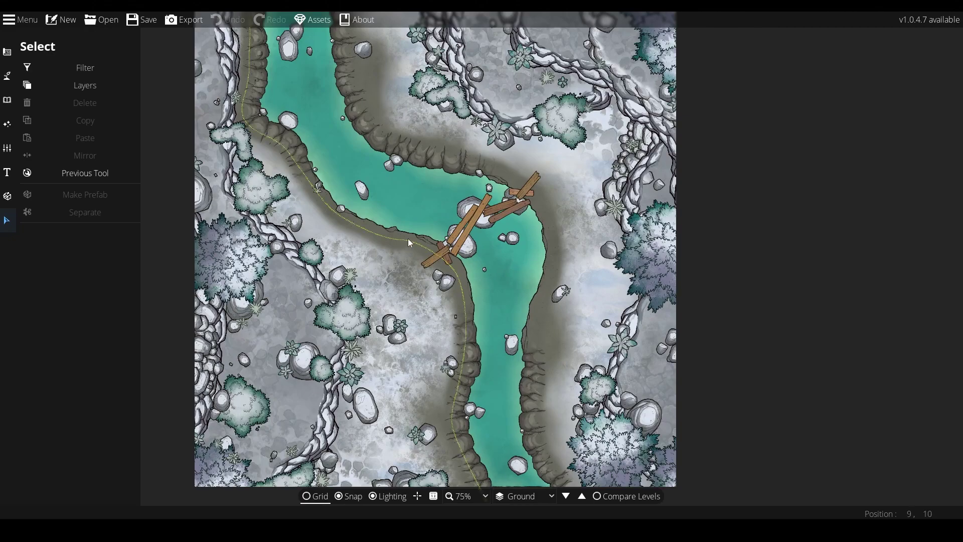
mouse_move(408, 239)
mouse_down()
mouse_move(426, 256)
mouse_move(424, 238)
mouse_up()
Bring the large snowy tree on the map's west edge to the front, and reposition it and the bush southeast of it slightly
mouse_move(243, 264)
mouse_down()
mouse_move(317, 260)
mouse_move(252, 260)
mouse_up()
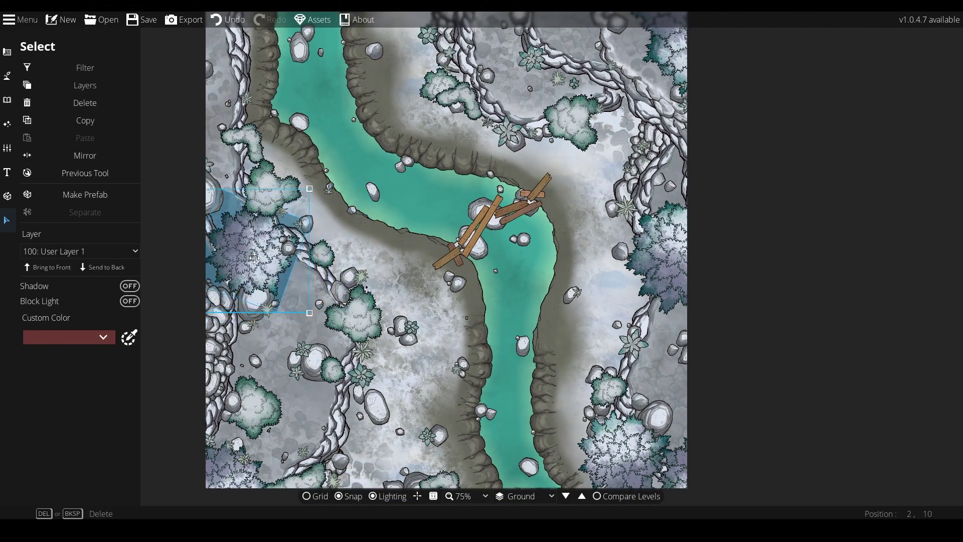
click(62, 267)
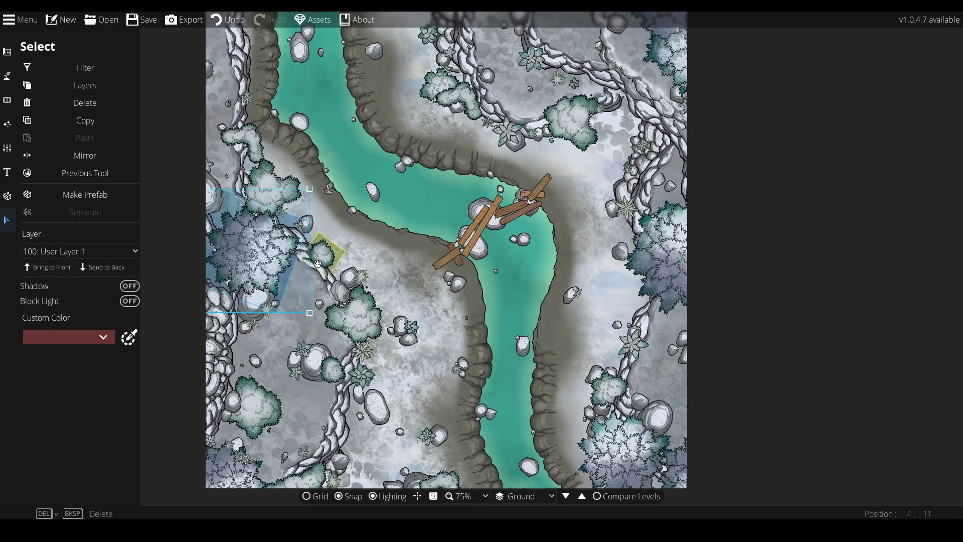
drag(318, 262, 183, 172)
drag(251, 247, 245, 239)
click(368, 316)
drag(368, 316, 385, 310)
click(386, 201)
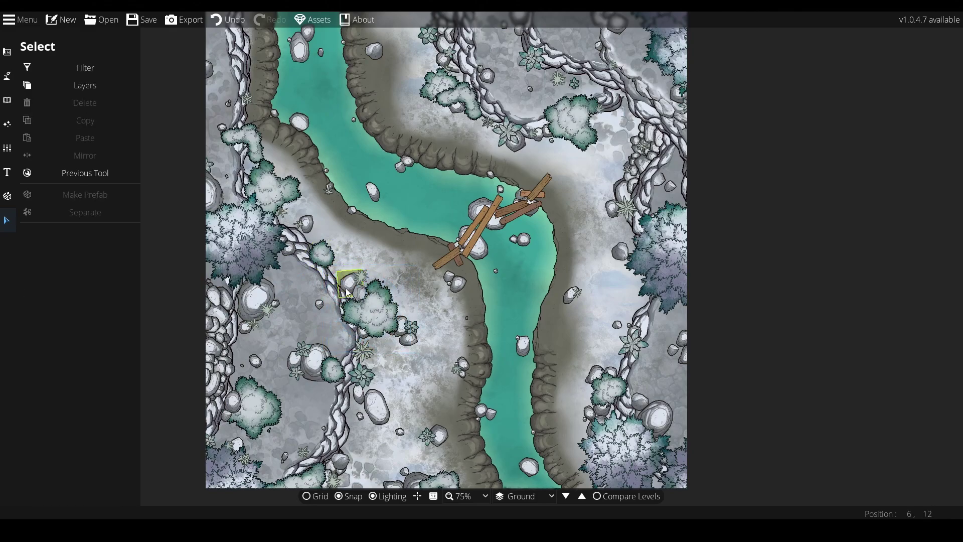
Turn off snapping and bring the snowy tree in the map's southwest corner to the front
click(347, 496)
drag(327, 375, 341, 326)
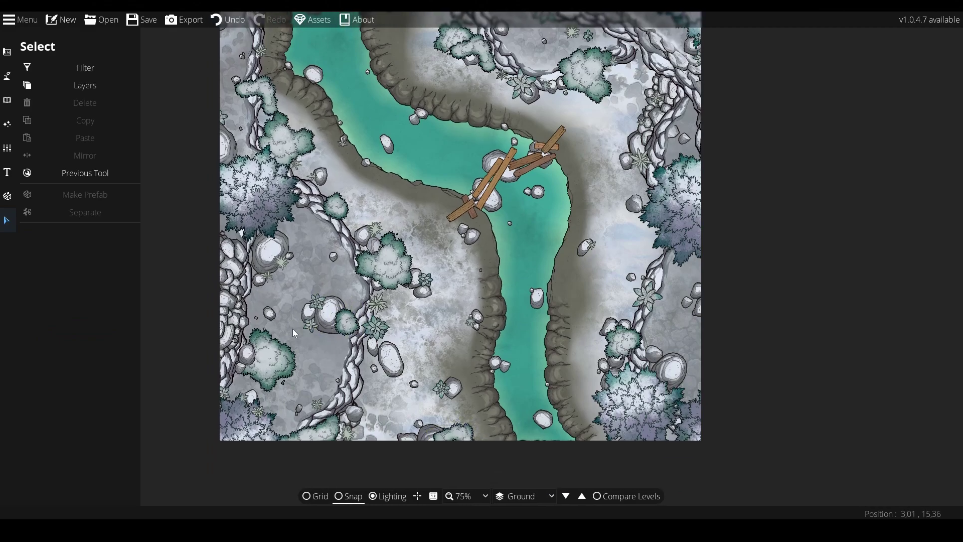
click(242, 420)
click(63, 271)
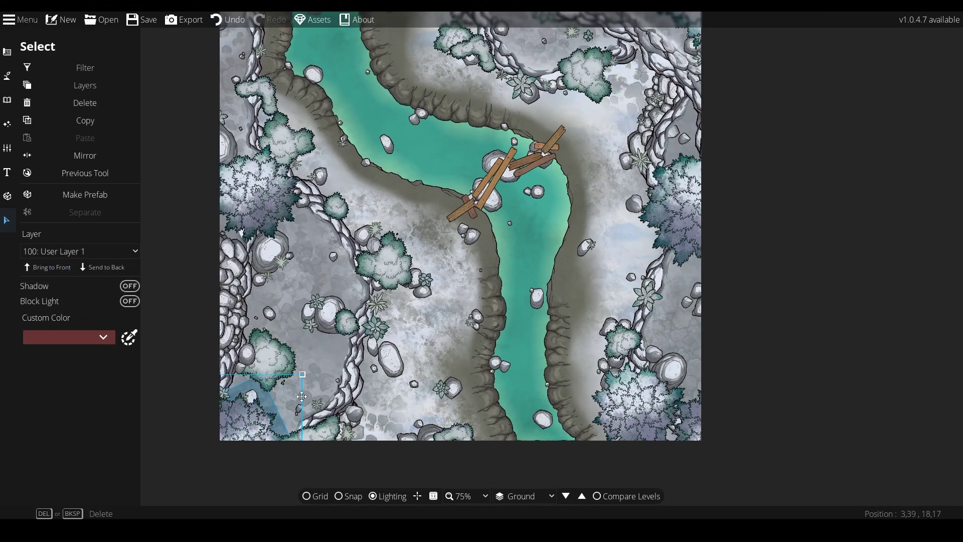
drag(304, 398, 152, 457)
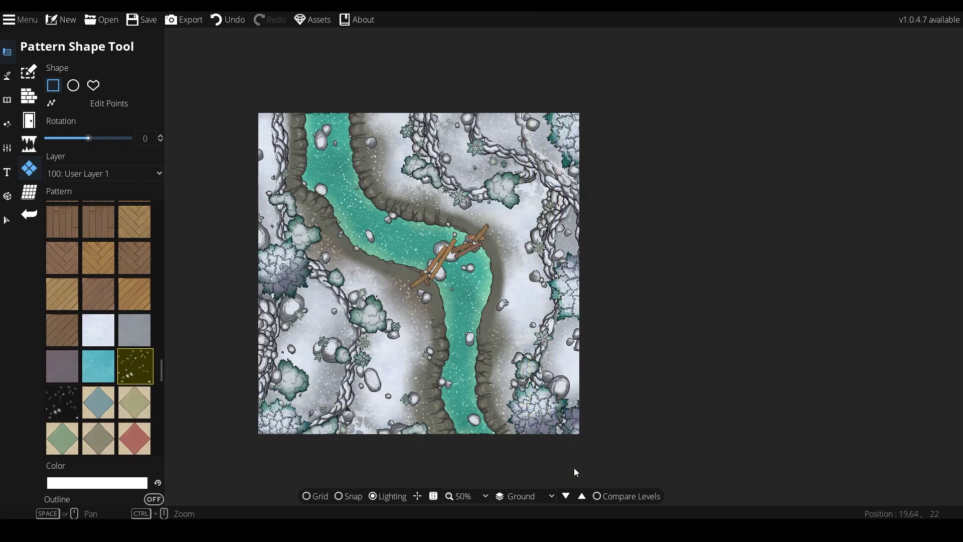
Undo the snowfall pattern, and try it across the whole map on layer 700: Above Walls instead
key(ctrl+z)
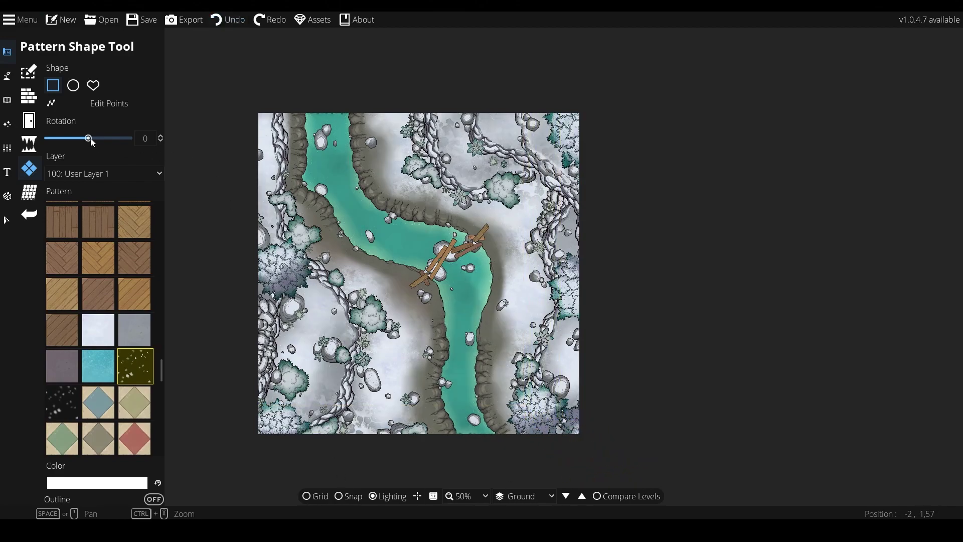
click(101, 175)
click(113, 359)
drag(235, 79, 675, 504)
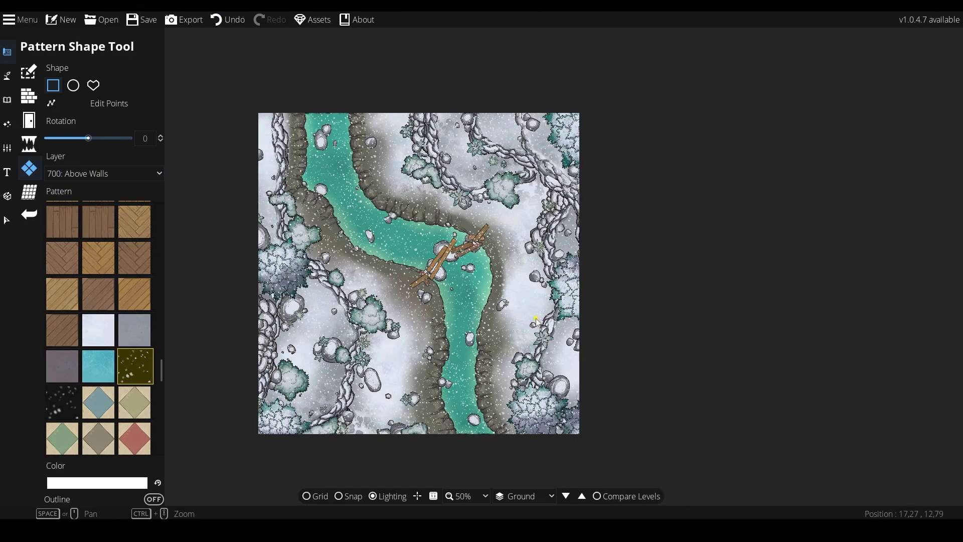
key(ctrl+z)
Undo the snowfall pattern, choose the turquoise ice pattern on layer 100: User Layer 1, and start a custom shape at the river's north end
scroll(118, 243, down, 4)
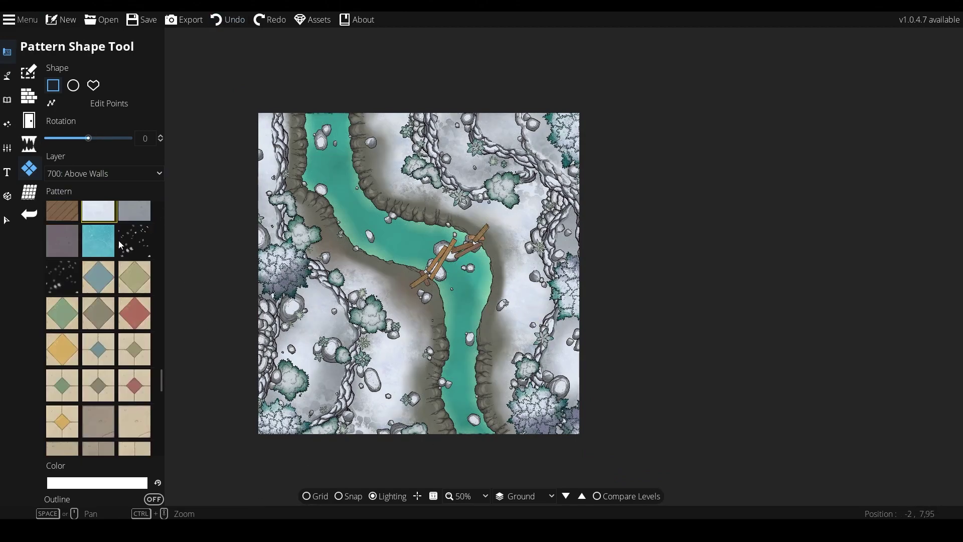
click(108, 242)
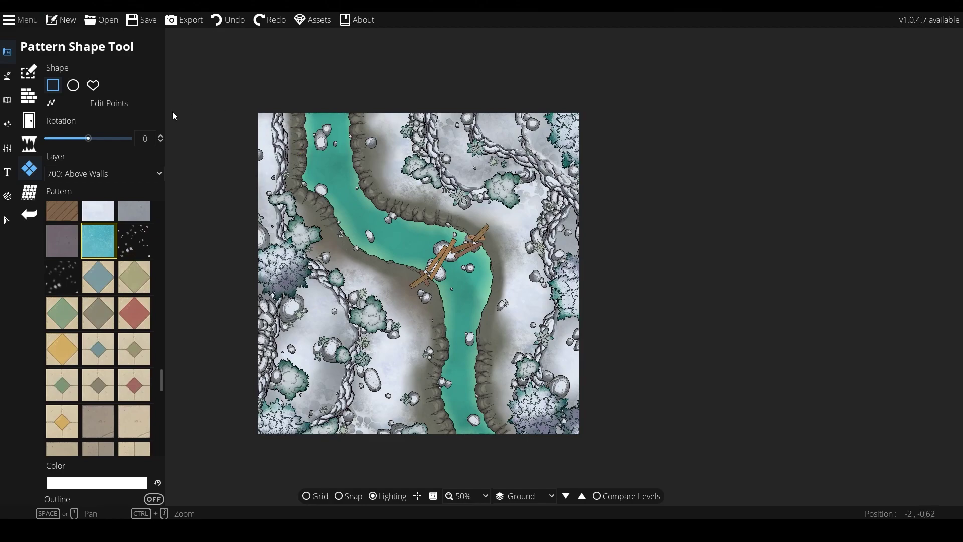
click(102, 173)
click(94, 276)
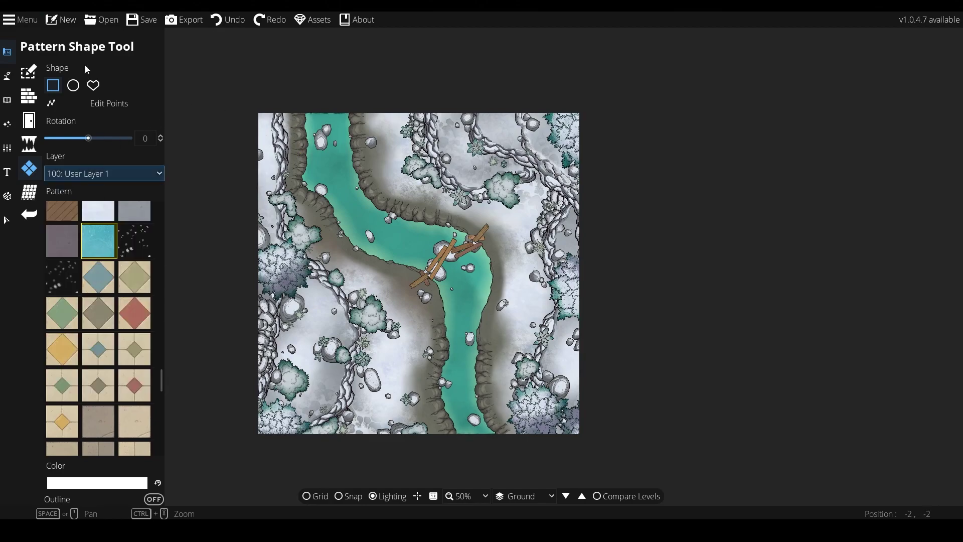
click(93, 85)
mouse_move(304, 114)
mouse_down()
mouse_move(303, 192)
mouse_move(334, 224)
mouse_move(368, 196)
mouse_move(353, 89)
mouse_up()
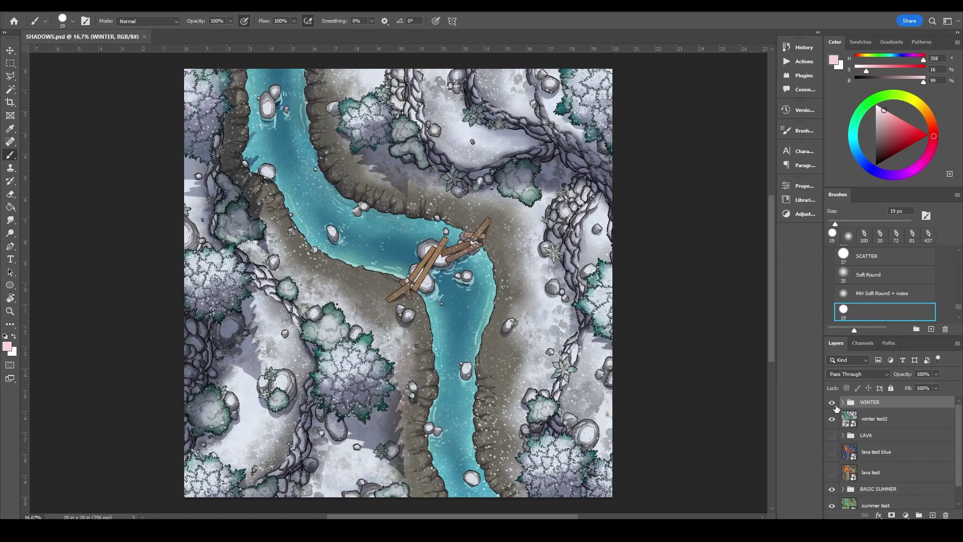
In Photoshop's SHADOWS.psd, hide WINTER, winter test2, BASIC SUMMER and summer test to view the desert map
drag(833, 403, 836, 421)
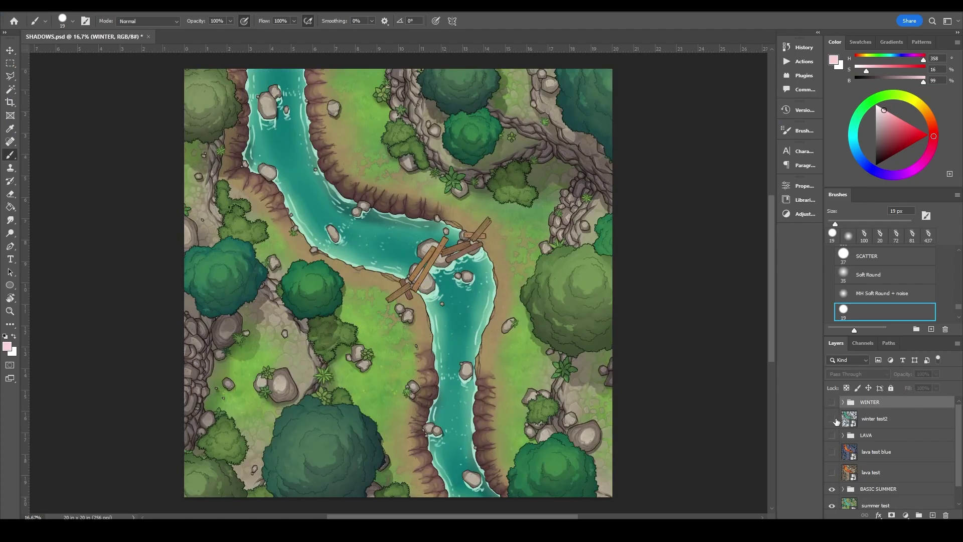
scroll(836, 420, down, 1)
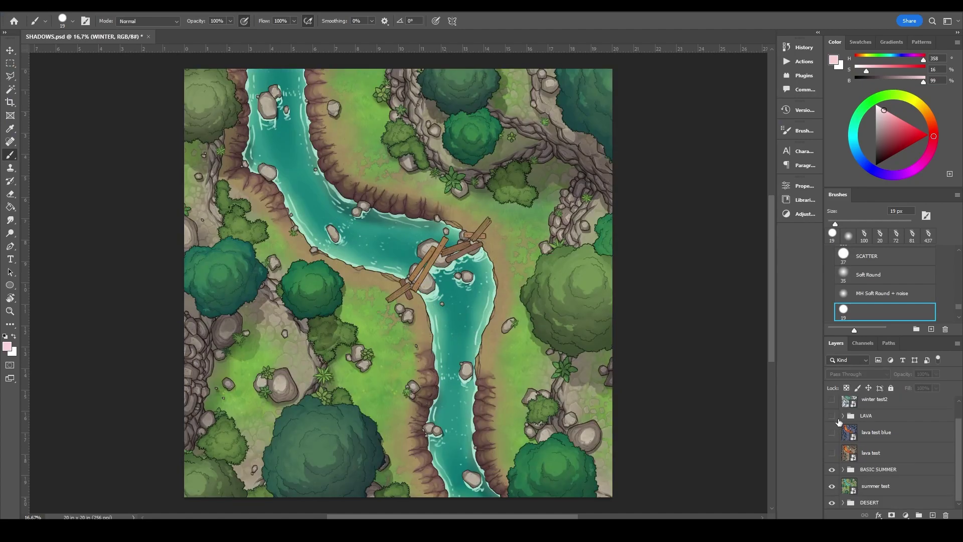
click(833, 485)
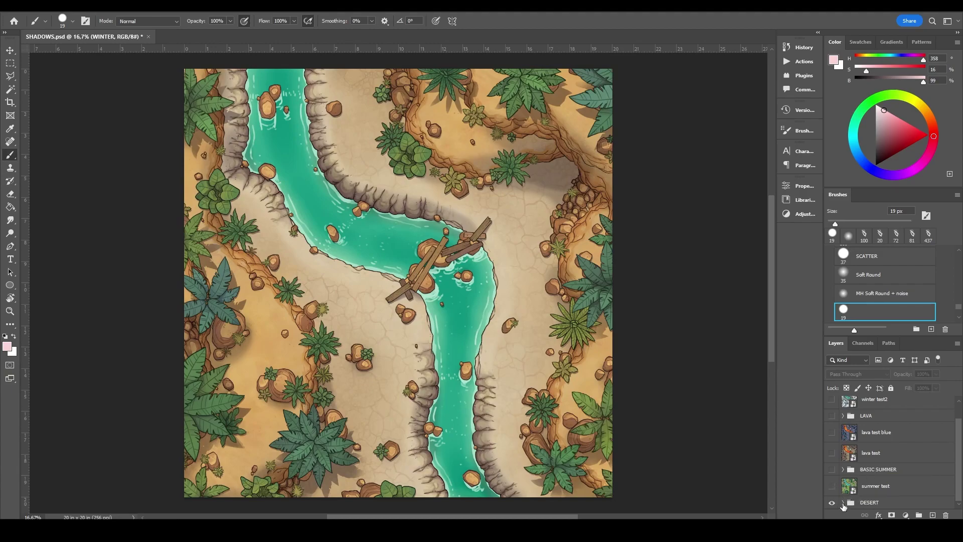
Show the BASIC SUMMER group and the summer test layer again, and expand the group to reach its SUMMER subgroup
drag(834, 472, 834, 485)
click(845, 469)
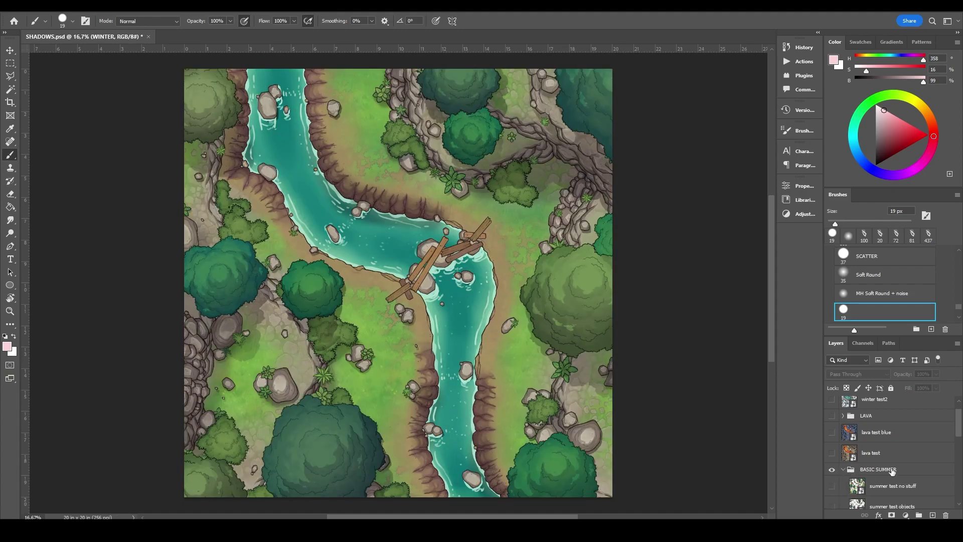
scroll(848, 462, down, 2)
click(852, 444)
click(850, 445)
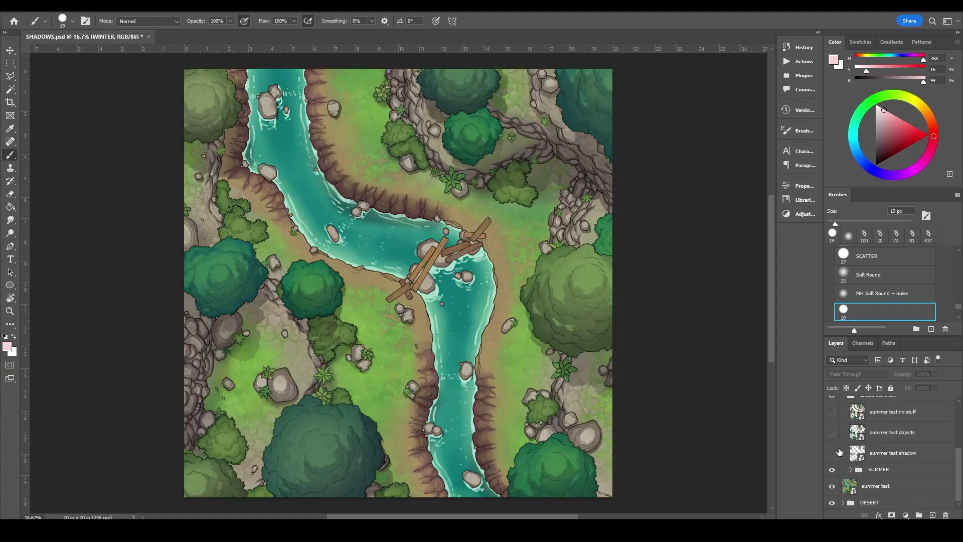
Compare the summer map with and without the SUMMER group's shadows and water effects, leaving the group shown
click(833, 470)
click(833, 471)
click(833, 470)
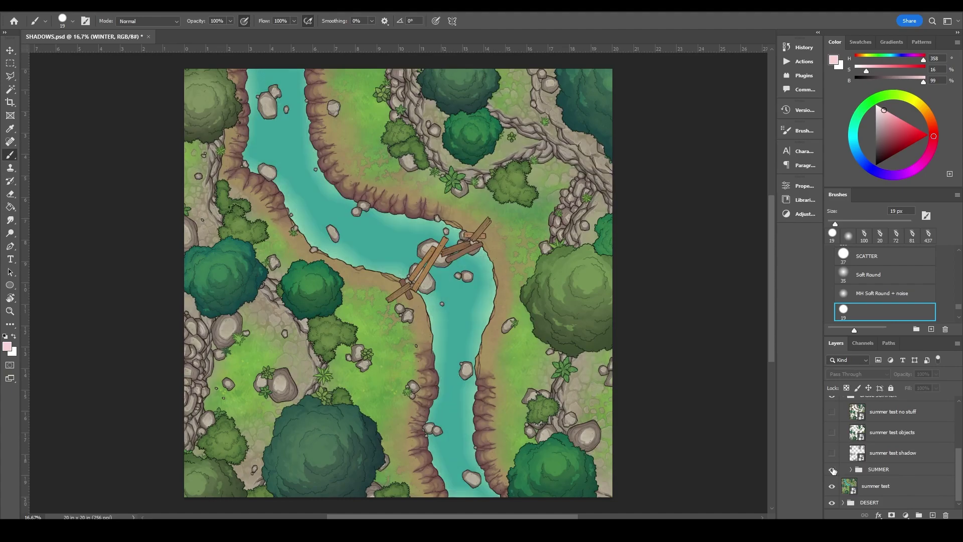
click(833, 470)
click(833, 470)
click(833, 470)
click(833, 470)
click(833, 470)
click(833, 470)
click(833, 470)
Show the lava test blue layer and place a copy of the SUMMER effects group directly above it
scroll(833, 471, up, 5)
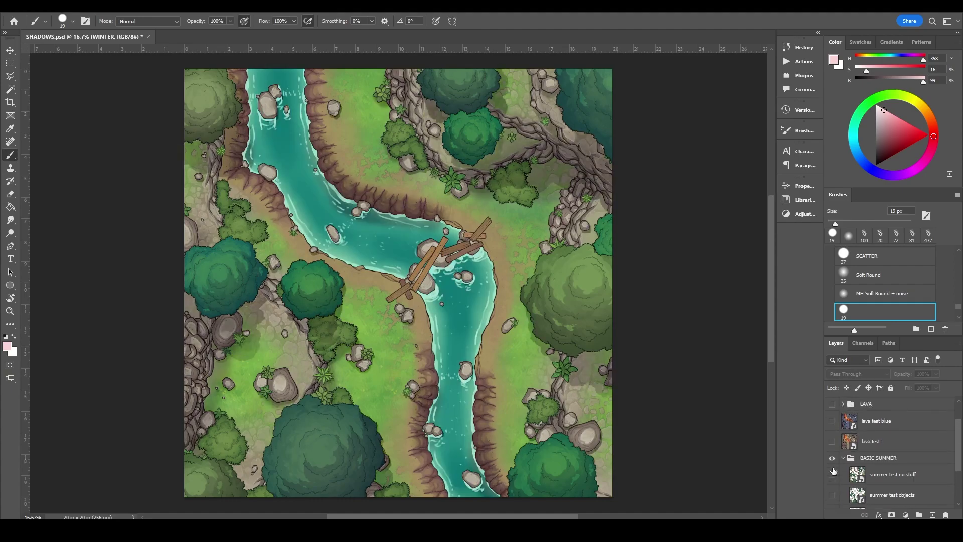
click(833, 452)
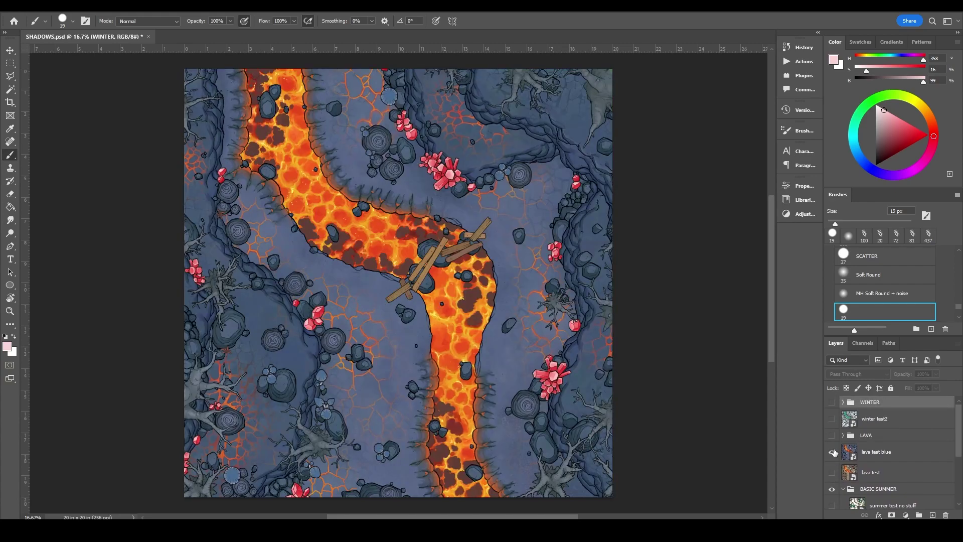
scroll(853, 457, down, 3)
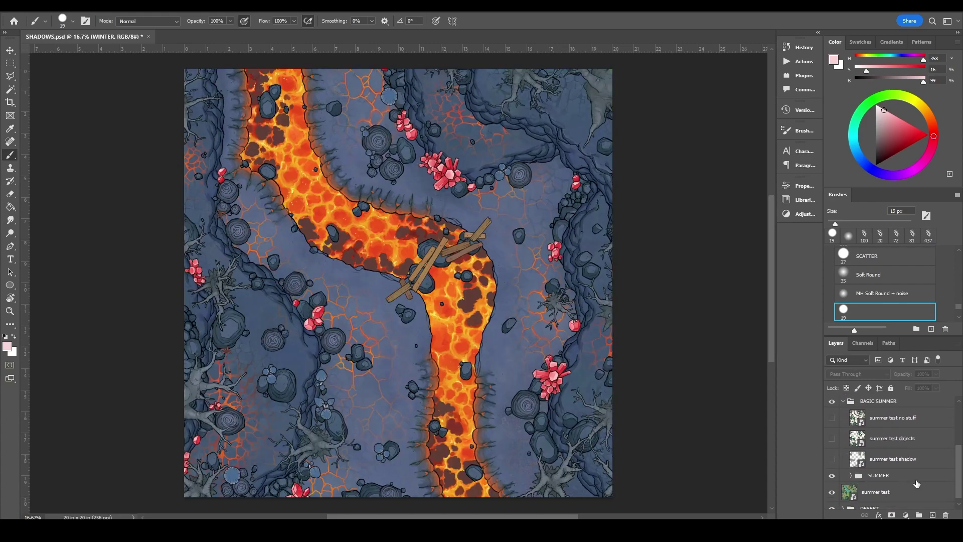
drag(910, 480, 879, 410)
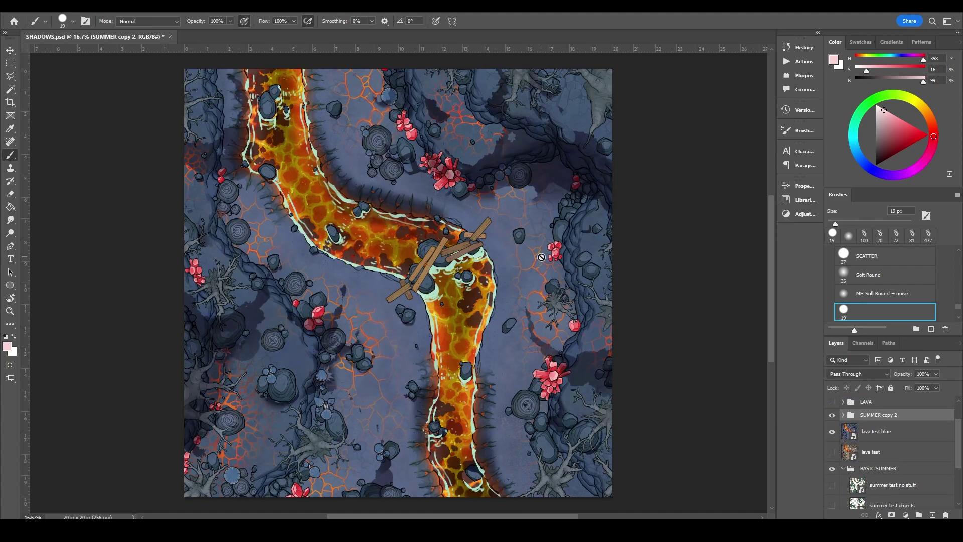
In the copied summer group, hide the RIVER subgroup and the river foam inside the nested SUMMER copy group
click(843, 415)
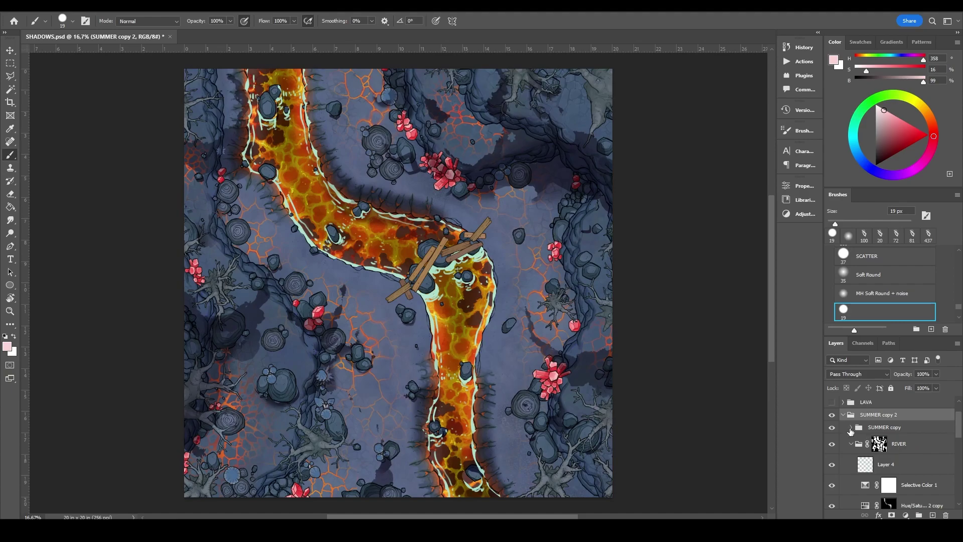
click(831, 444)
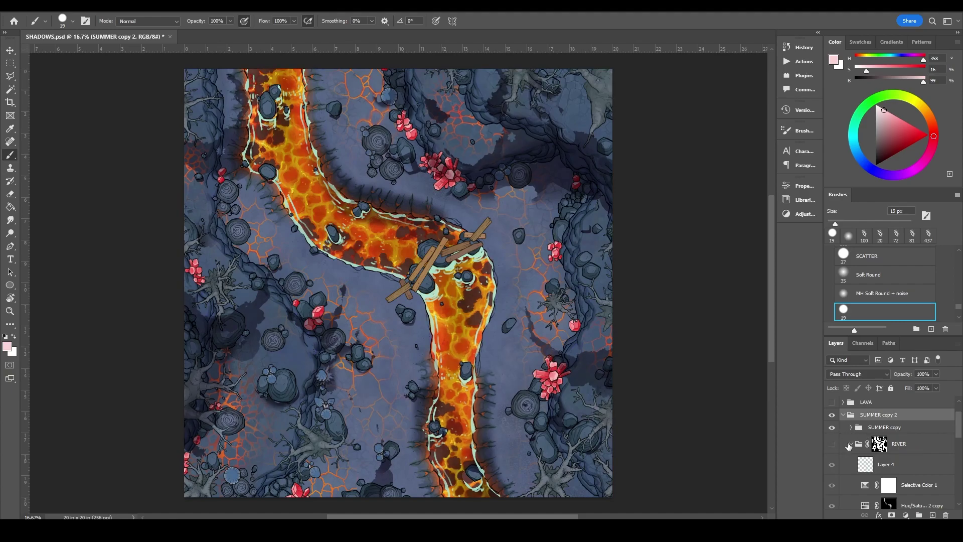
click(849, 444)
click(832, 427)
click(832, 428)
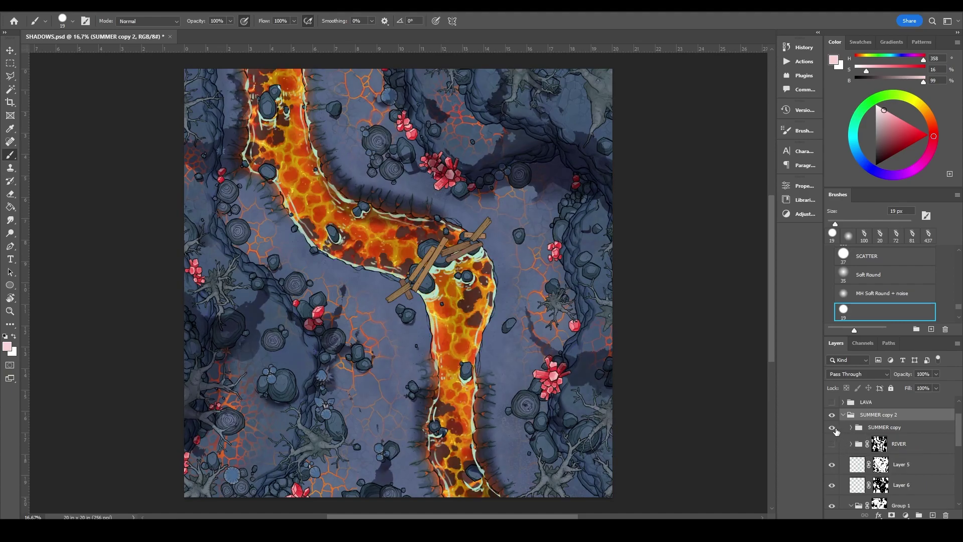
click(850, 428)
click(832, 444)
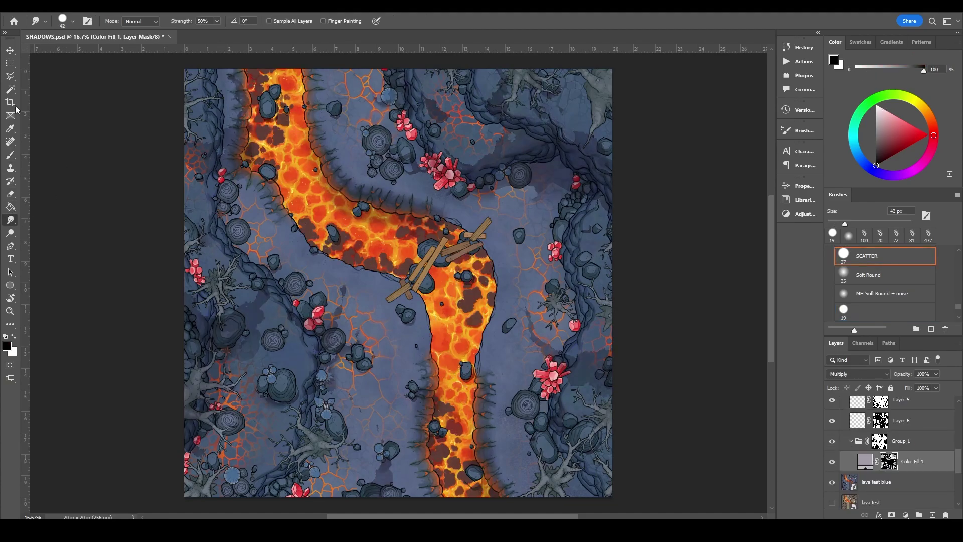
Paint out the unwanted tree shadows on the Color Fill 1 mask in black with the MH Soft Round + noise brush at 508 px
click(17, 156)
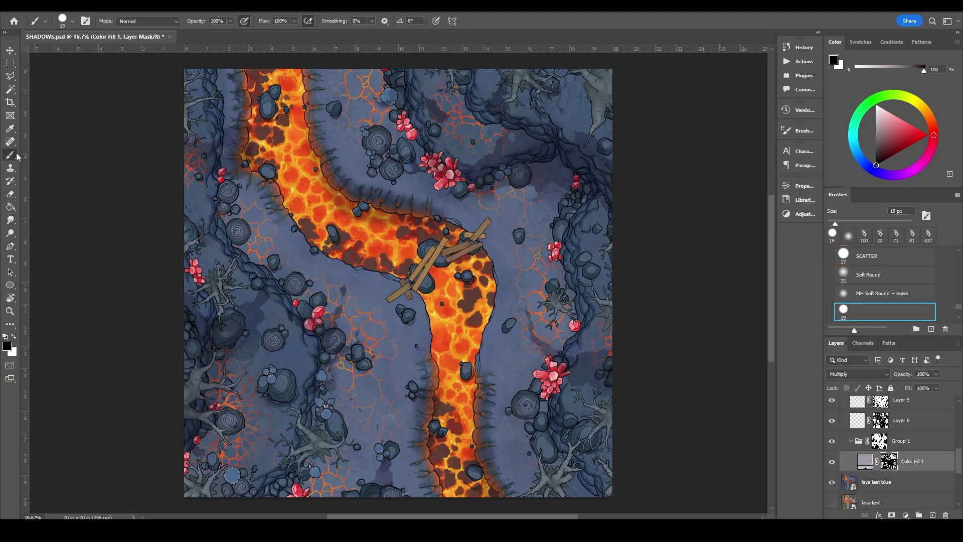
click(879, 295)
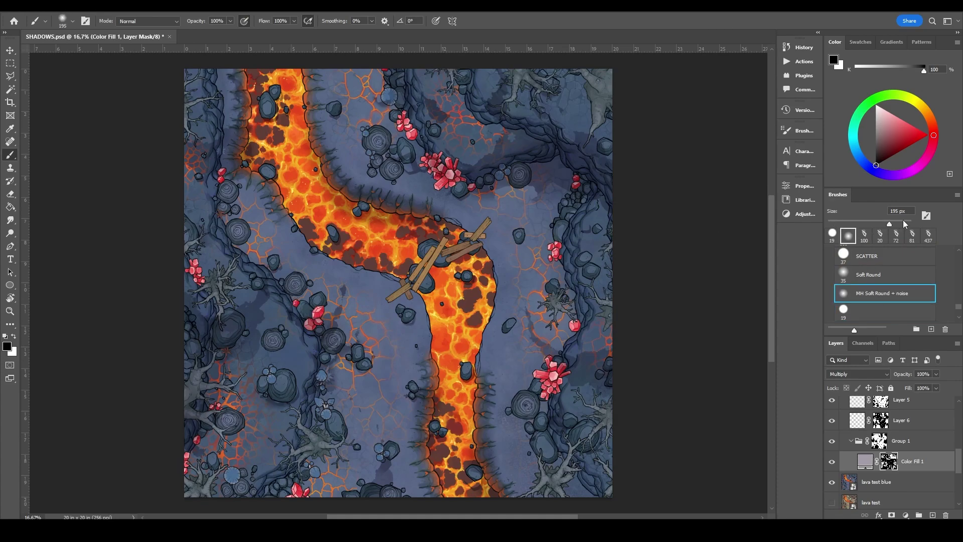
click(906, 224)
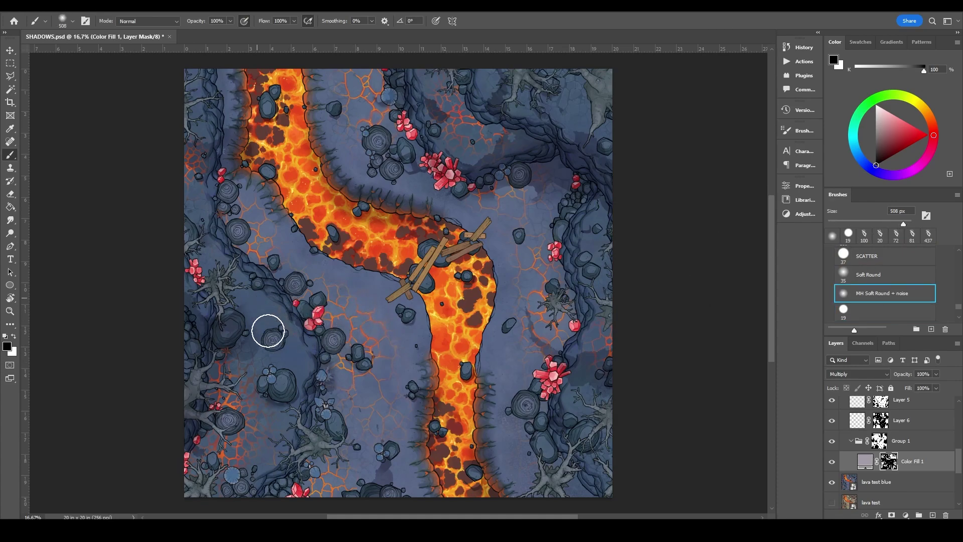
drag(223, 108, 229, 184)
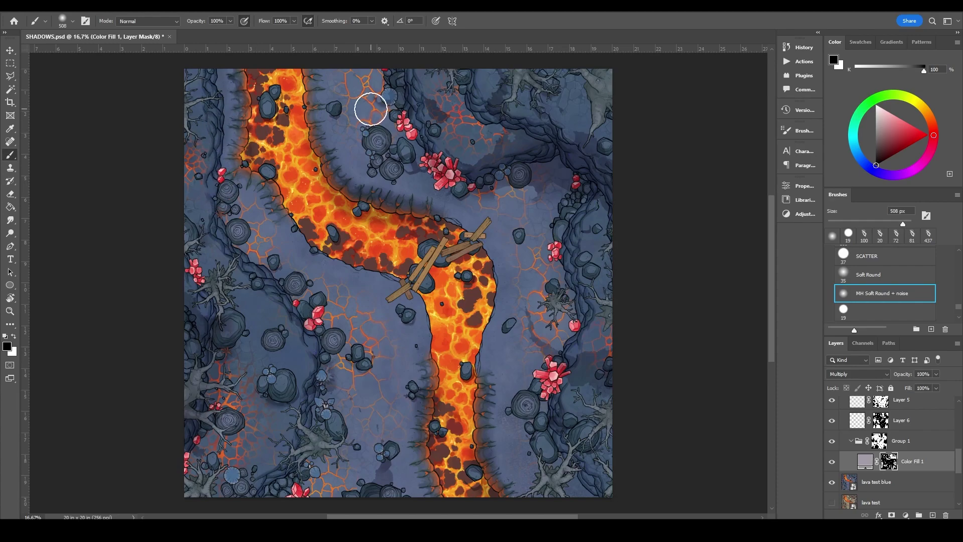
mouse_move(371, 109)
mouse_down()
mouse_move(427, 104)
mouse_move(517, 143)
mouse_move(476, 144)
mouse_move(486, 107)
mouse_move(529, 91)
mouse_move(641, 163)
mouse_move(513, 207)
mouse_move(547, 205)
mouse_move(541, 196)
mouse_move(498, 214)
mouse_move(543, 310)
mouse_move(540, 342)
mouse_move(615, 377)
mouse_move(583, 380)
mouse_up()
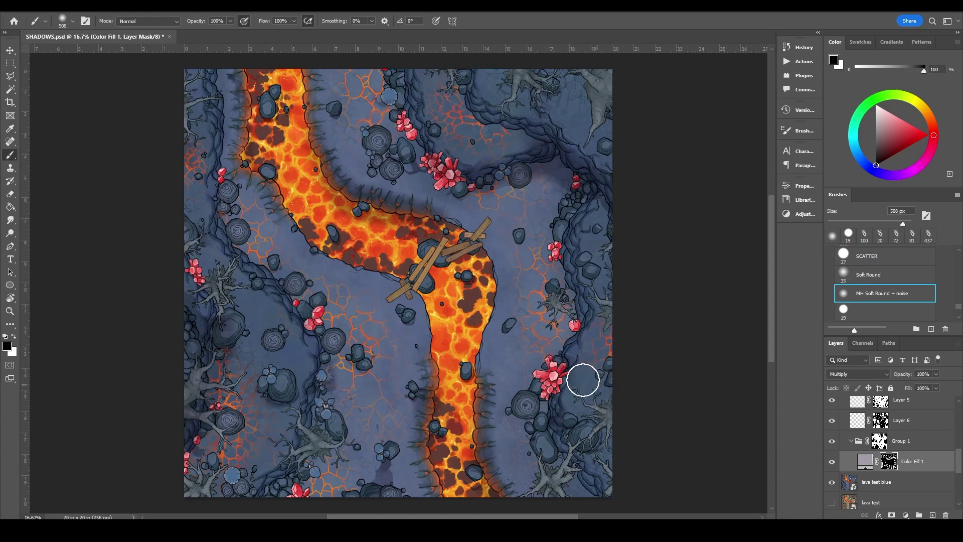
mouse_move(382, 473)
mouse_down()
mouse_move(382, 443)
mouse_move(356, 378)
mouse_up()
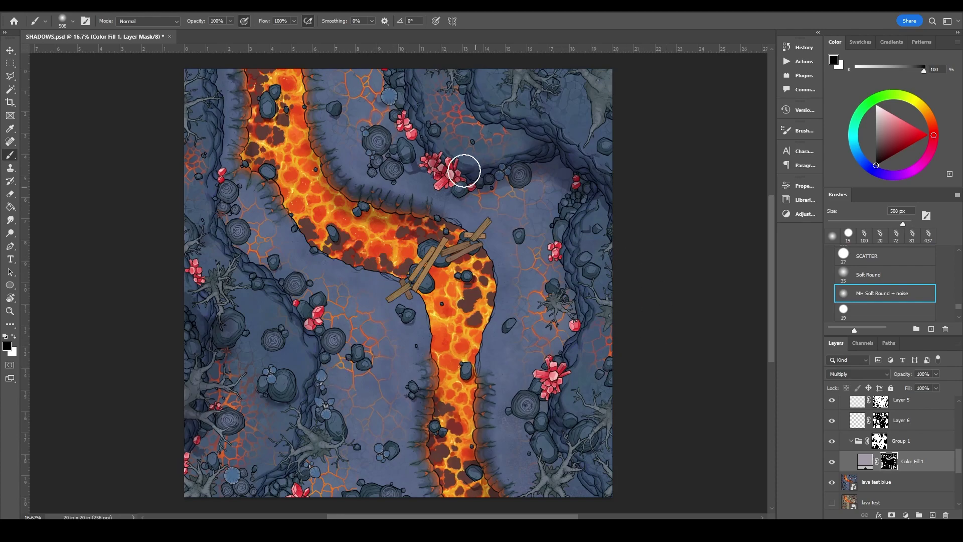
drag(464, 171, 445, 164)
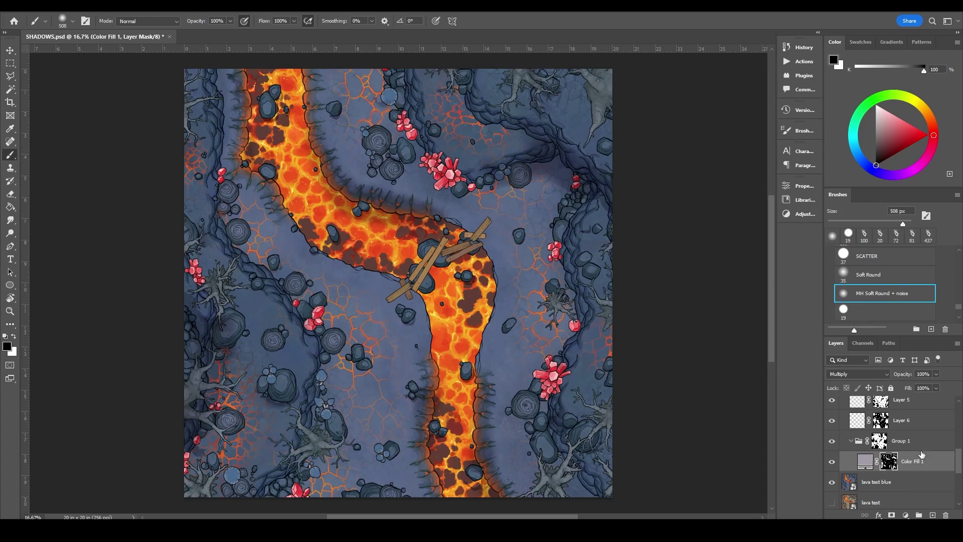
Delete the copied summer effects group above the lava test blue layer
scroll(922, 455, up, 3)
click(896, 452)
key(Delete)
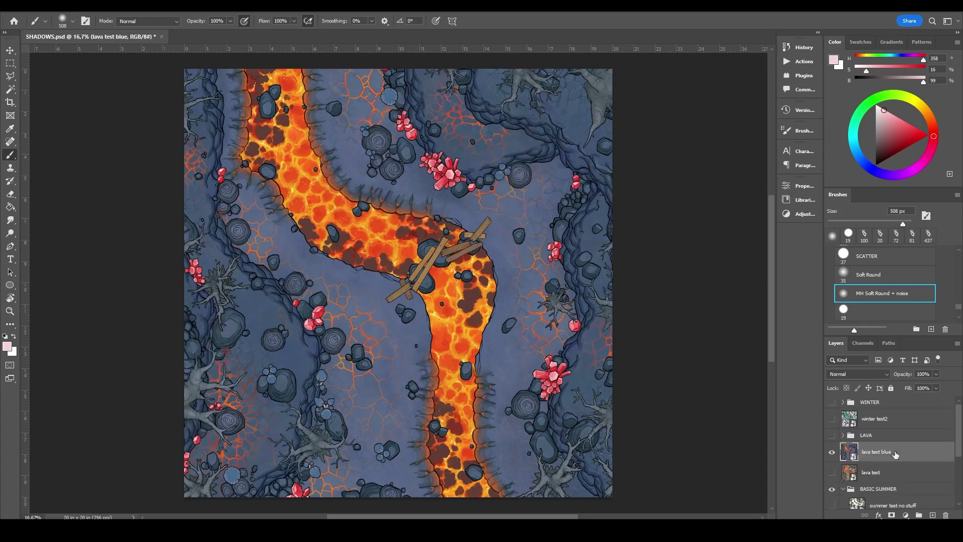
Show the winter test2 layer and compare the map with and without the WINTER group, leaving the group shown
click(829, 420)
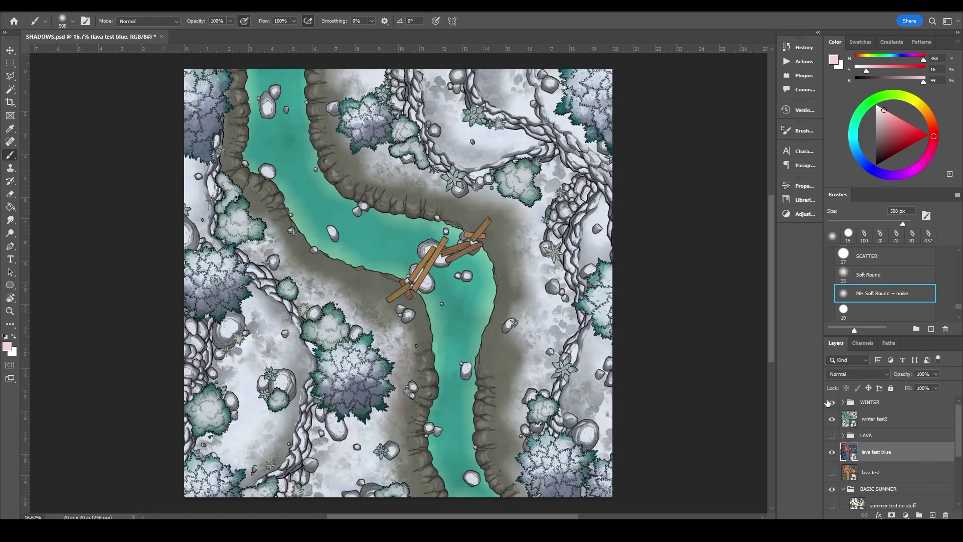
click(830, 402)
click(830, 402)
click(830, 402)
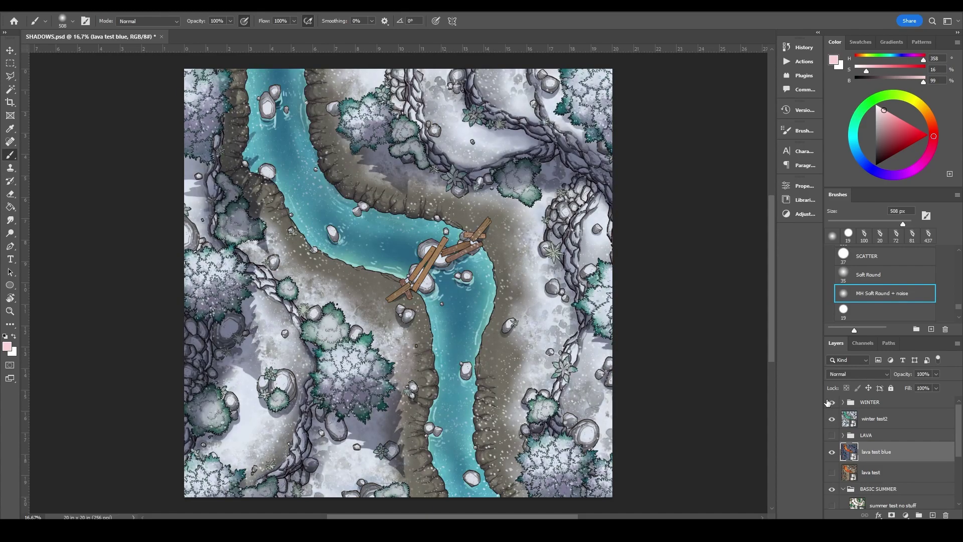
click(831, 403)
click(830, 402)
Expand the WINTER group to reach the shadow layers in its Group 1 subgroup
click(843, 403)
scroll(850, 473, down, 2)
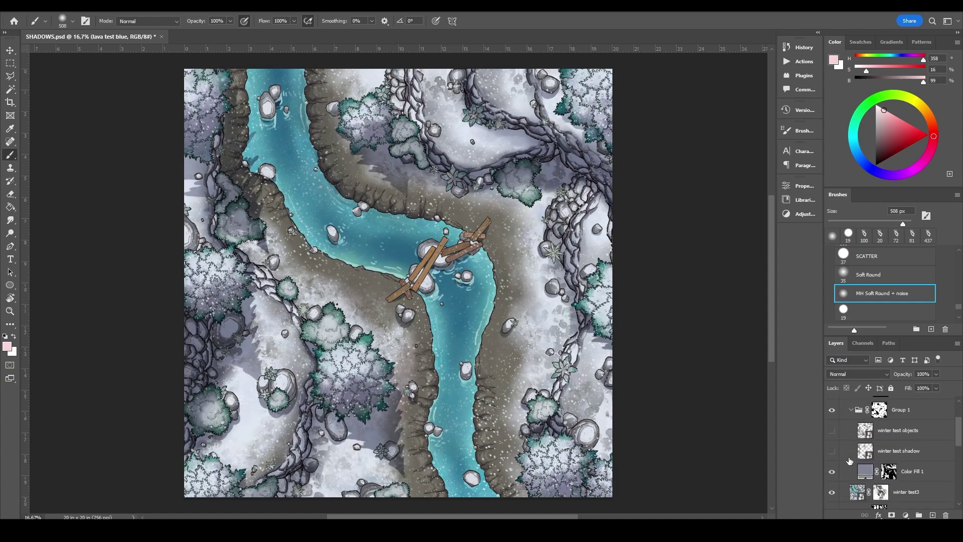